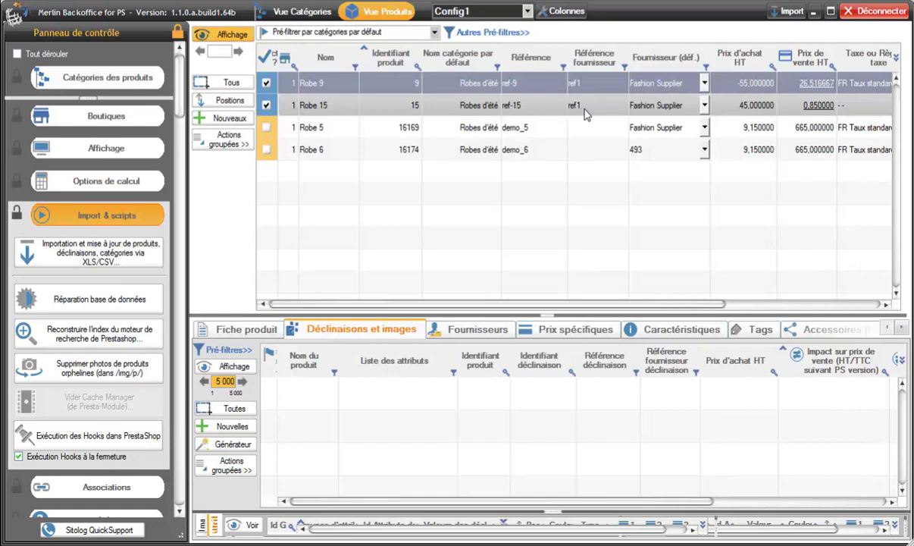
Step: Duplicate the products Robe 15, Robe 5 and Robe 6 across all shops, with images, making 5 copies of each
ctrl+click(585, 114)
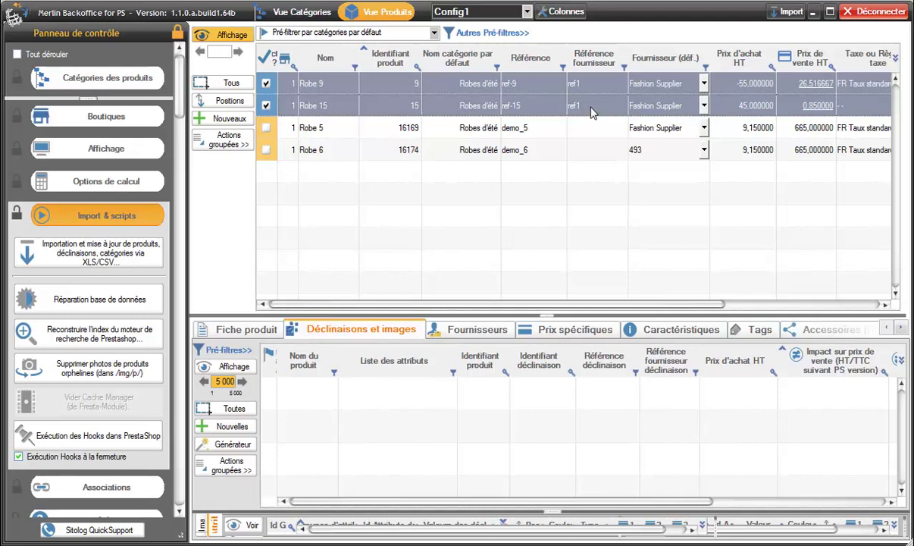
click(591, 111)
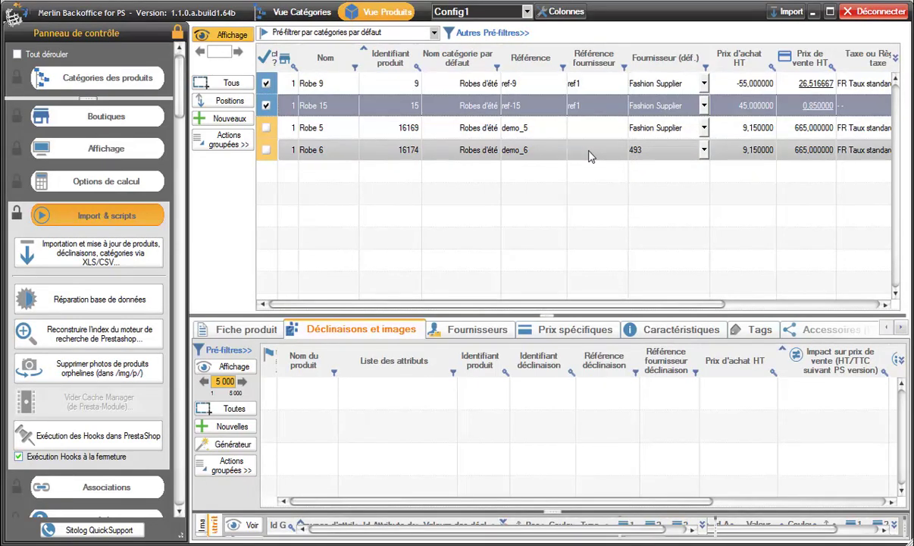
shift+click(591, 156)
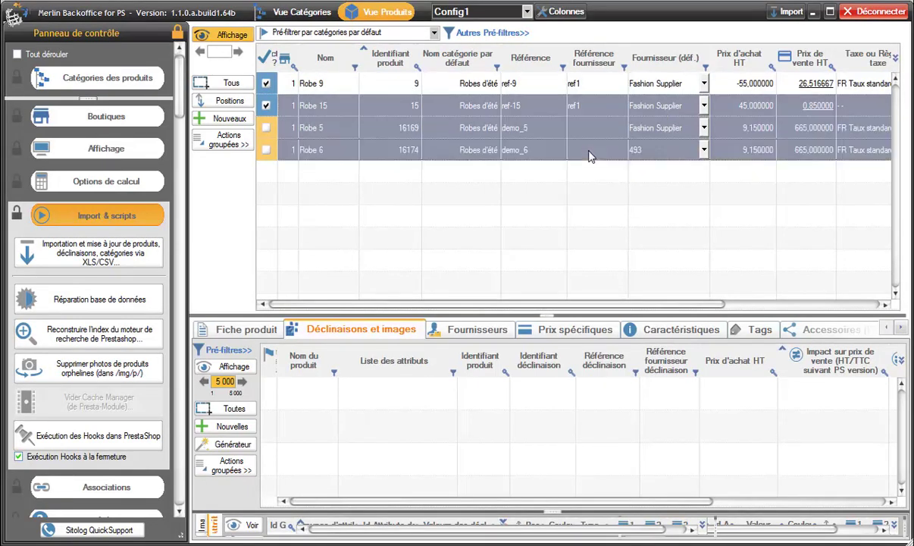
click(234, 142)
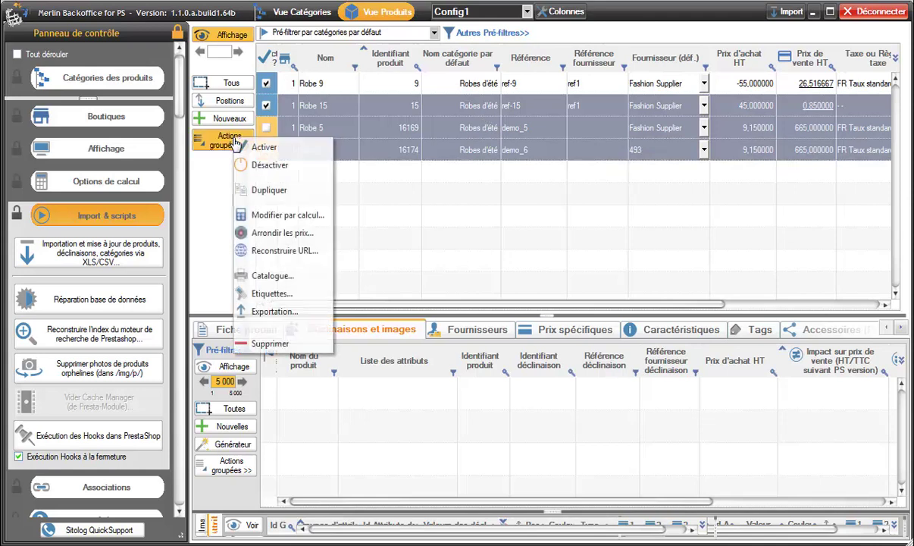
click(261, 189)
click(533, 429)
click(534, 437)
text(5)
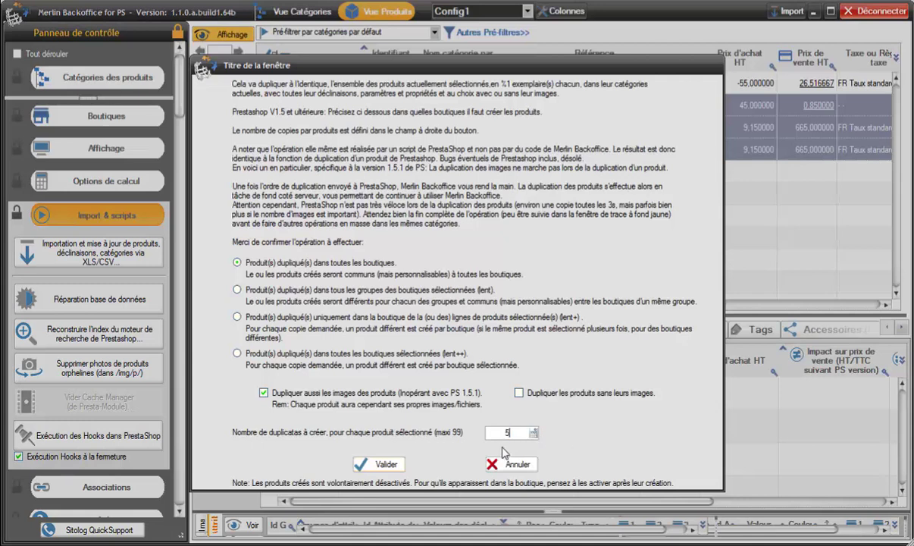
click(382, 464)
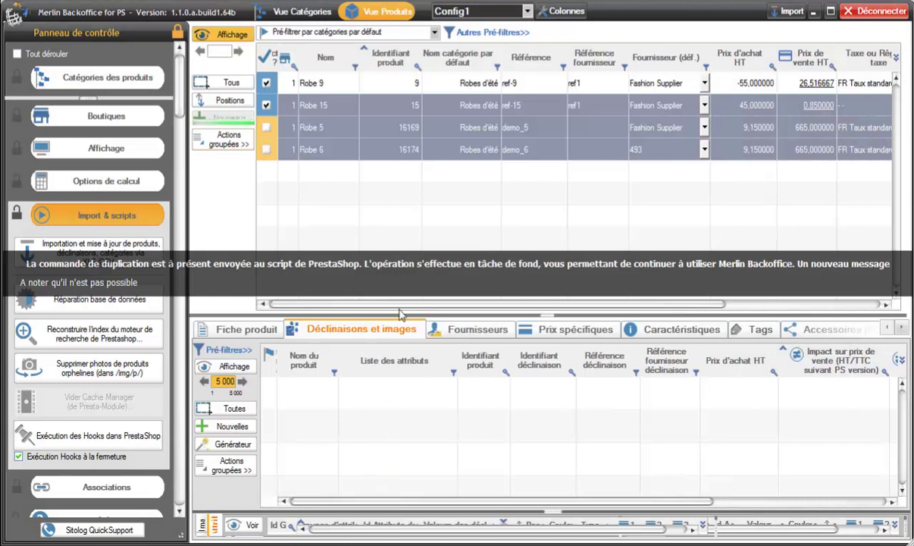
Step: In the list import tool, set the product synchronization key to Référence produit and search for duplicates
click(789, 11)
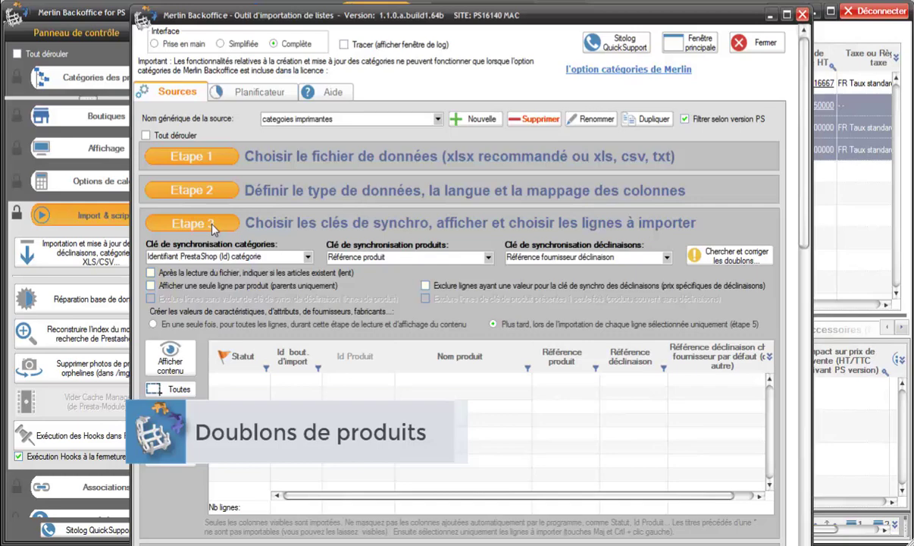
click(489, 258)
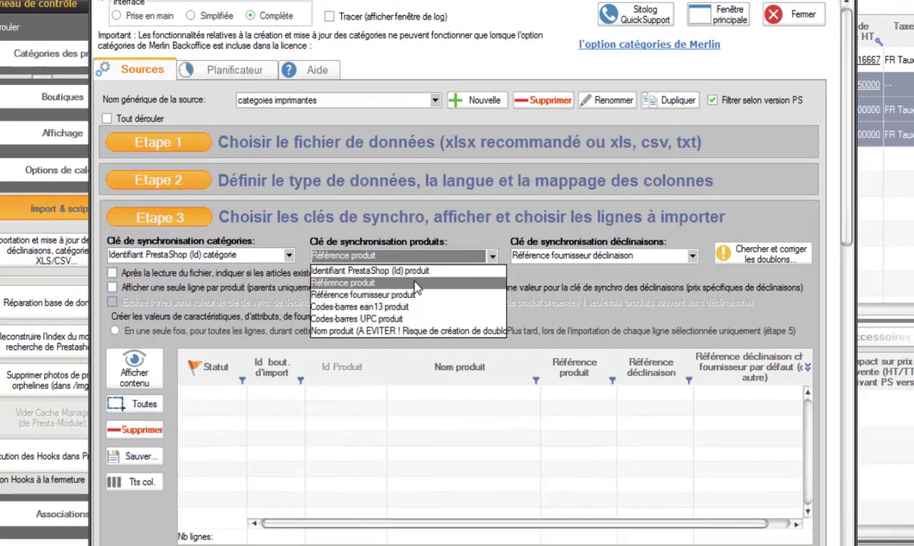
click(415, 282)
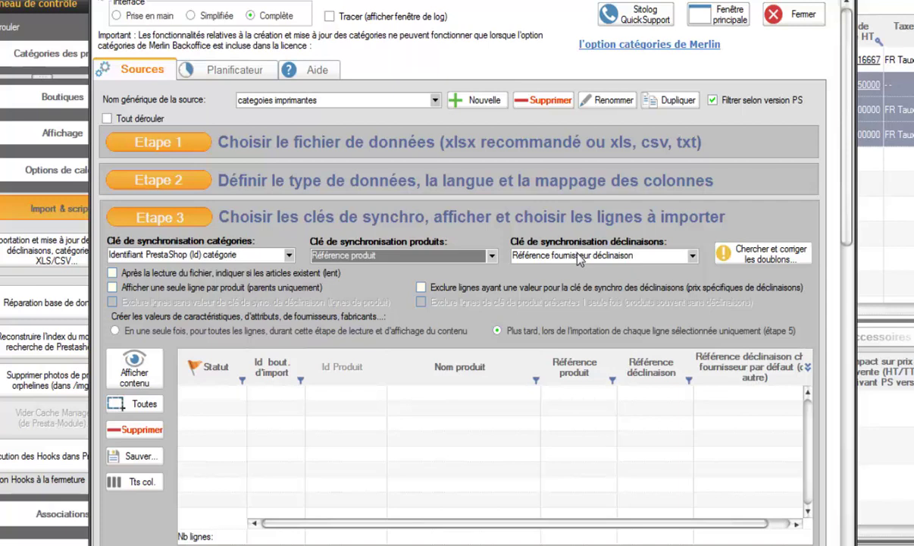
click(758, 260)
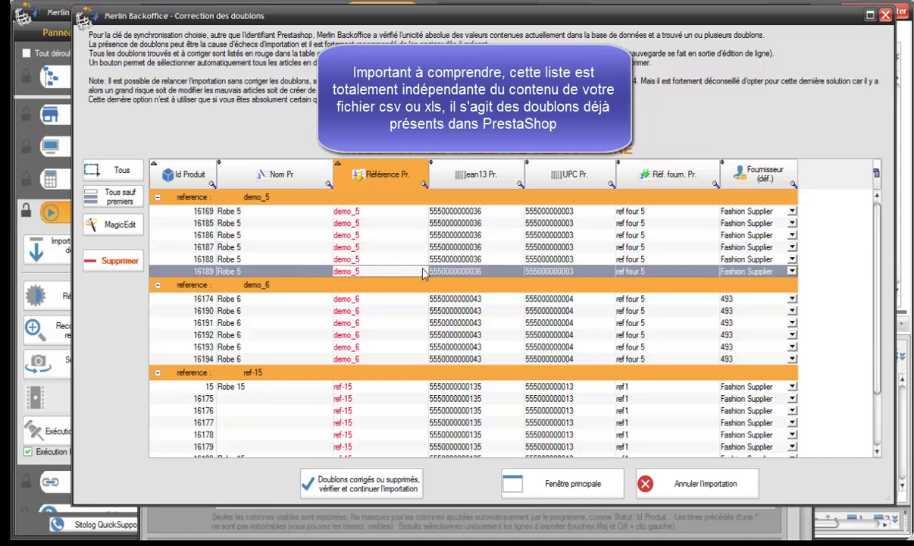
click(158, 199)
click(158, 199)
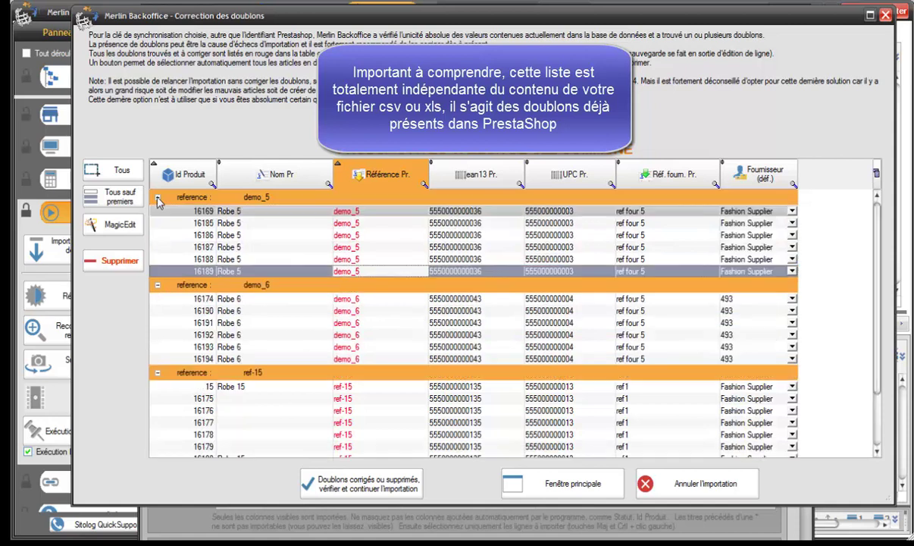
click(158, 286)
click(157, 287)
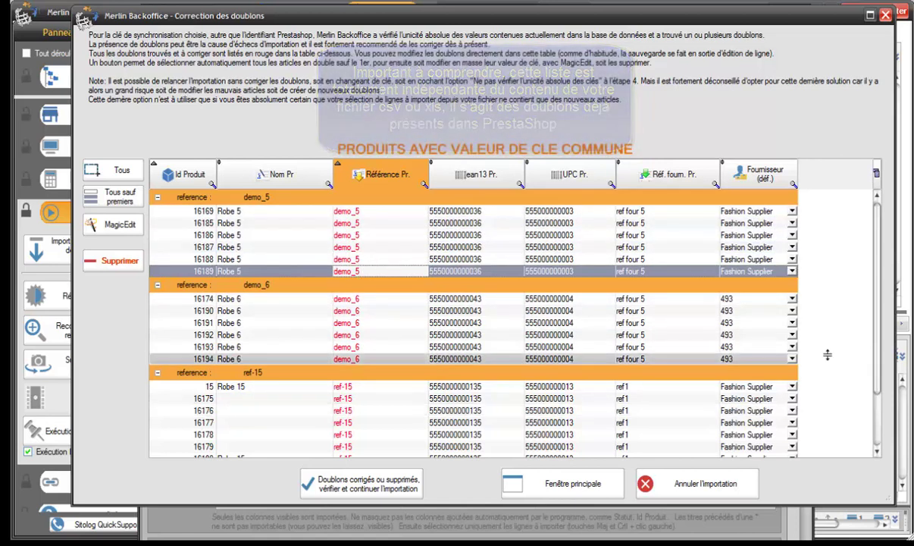
drag(877, 276, 878, 209)
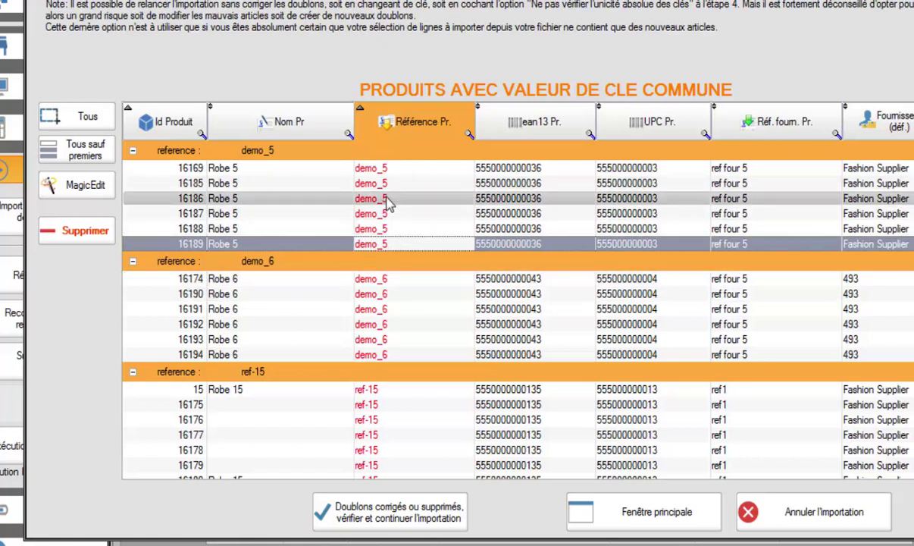
Step: Permanently delete all duplicate products except the first of each reference group, and verify the corrected duplicates
click(67, 124)
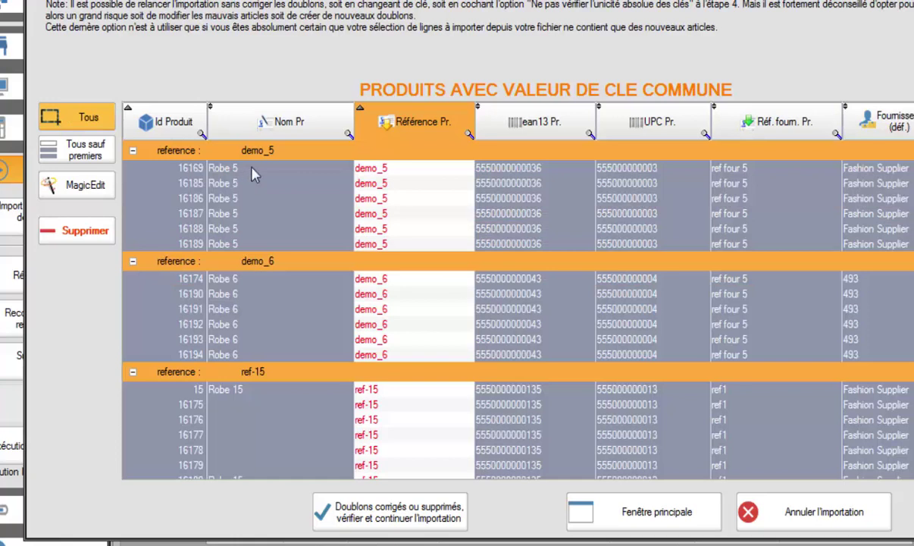
click(78, 155)
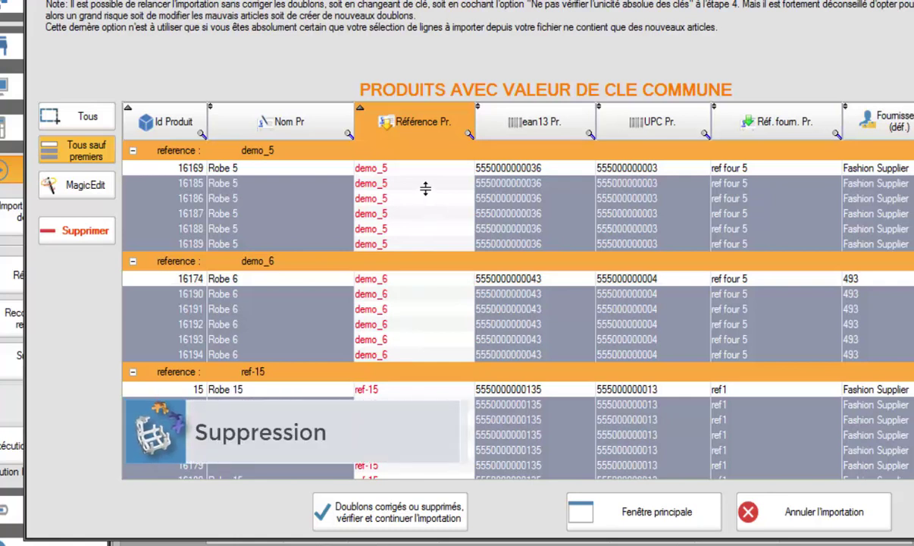
click(79, 237)
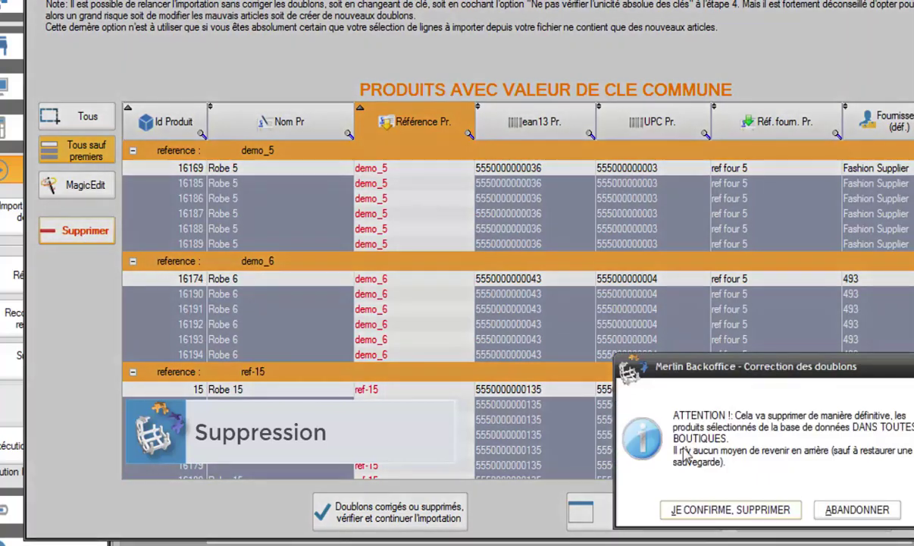
click(733, 513)
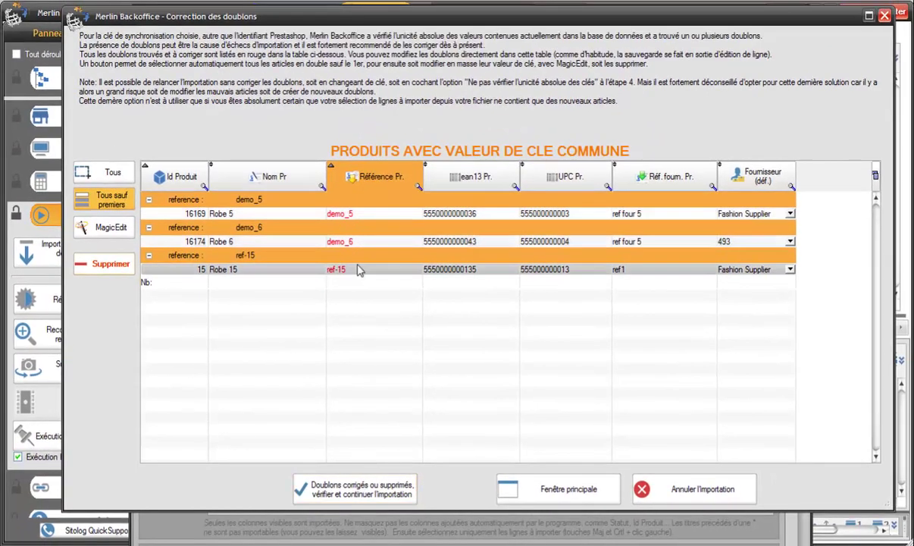
click(361, 491)
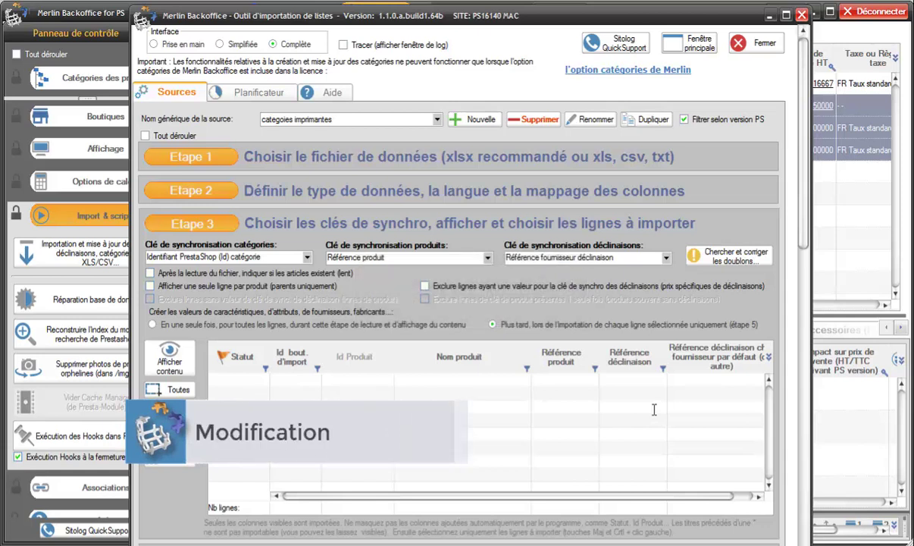
Step: Search for product duplicates again and open MagicEdit on all of them except the first of each group
click(726, 259)
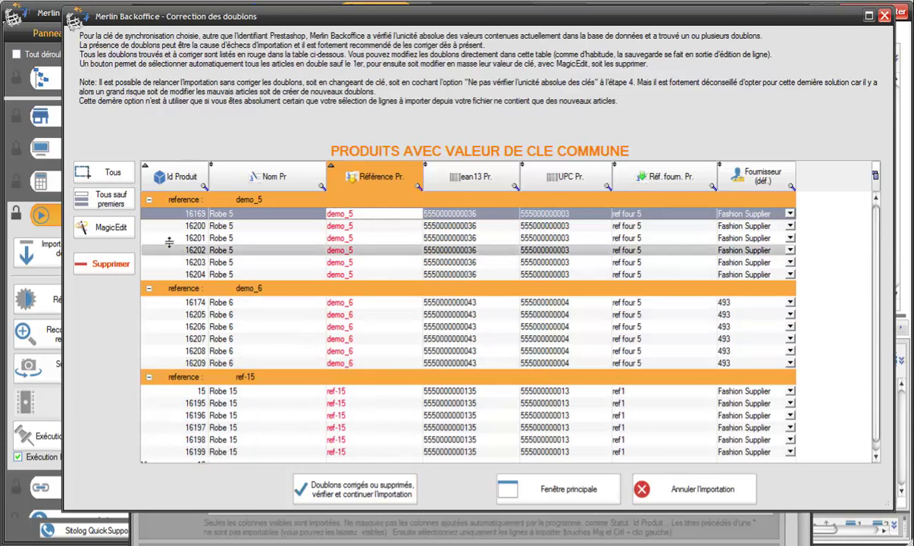
click(99, 201)
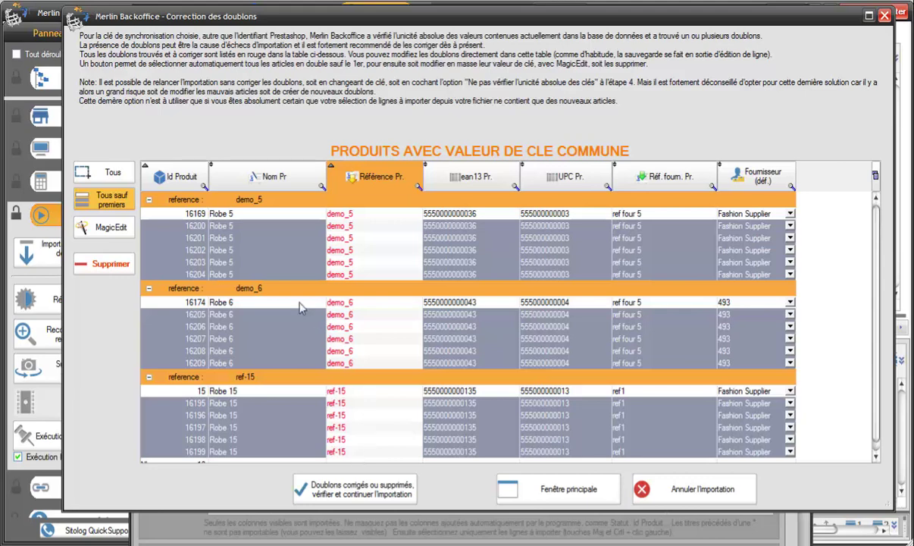
click(109, 231)
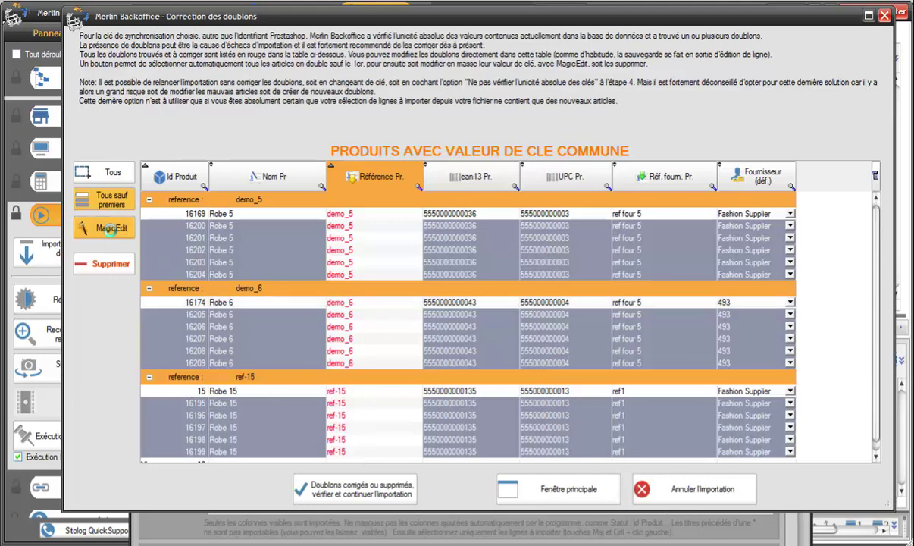
Step: Deactivate the MagicEdit actions that add text in front and append another column's content
drag(879, 87, 562, 17)
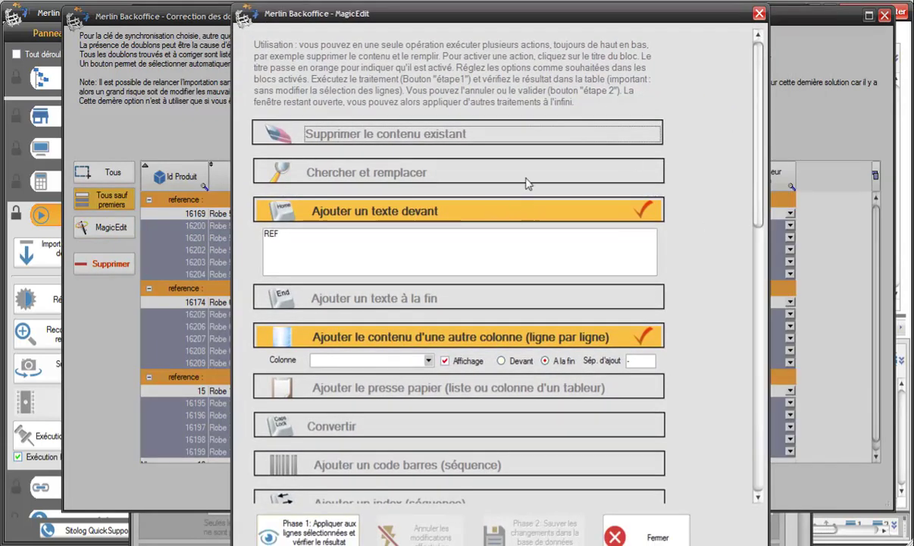
click(483, 212)
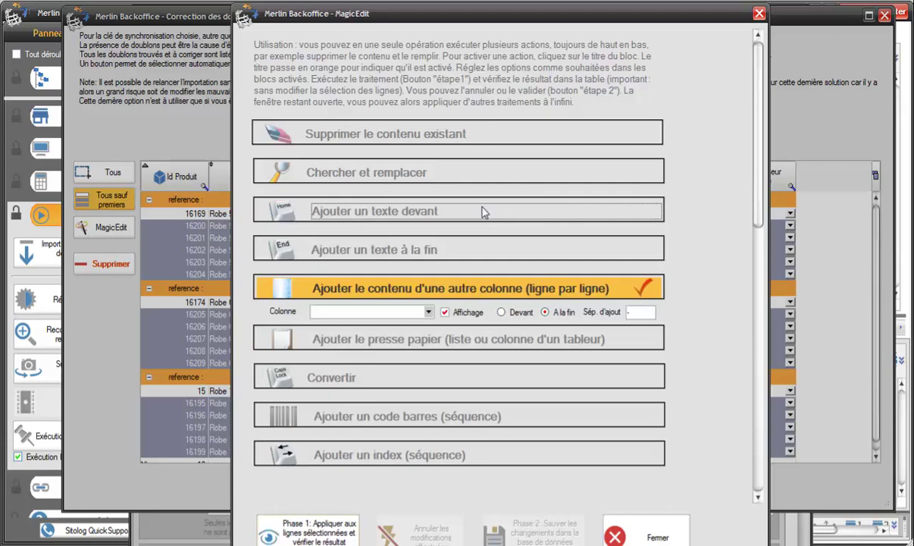
click(470, 293)
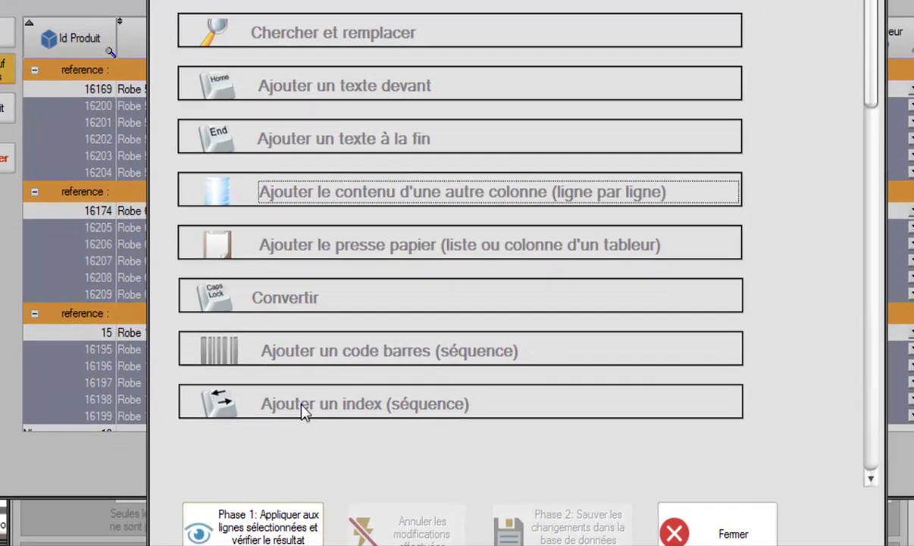
Step: Activate the action that adds a sequential index, with first value 1 and increment 1
click(303, 410)
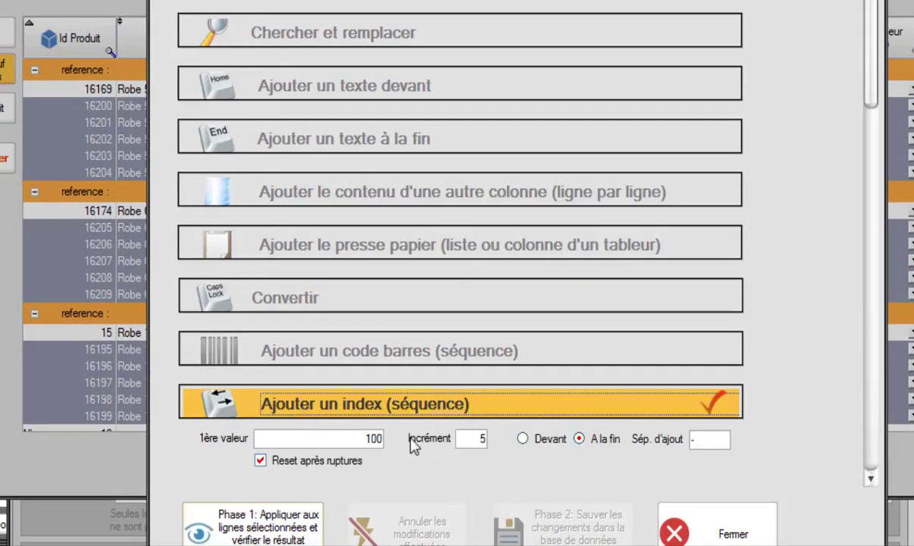
double_click(373, 439)
text(1)
double_click(479, 439)
text(1)
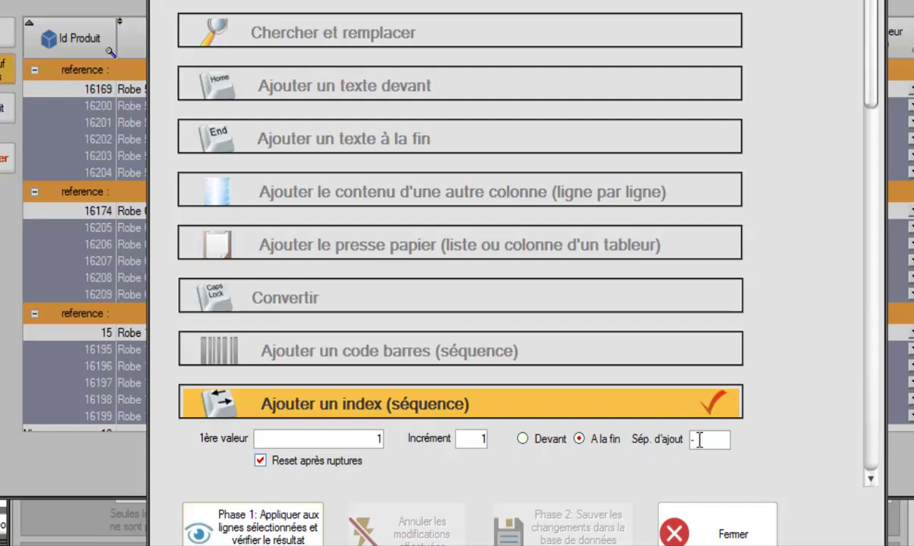
Step: Try the index on the selected references with Reset après ruptures off, and undo the changes
click(260, 461)
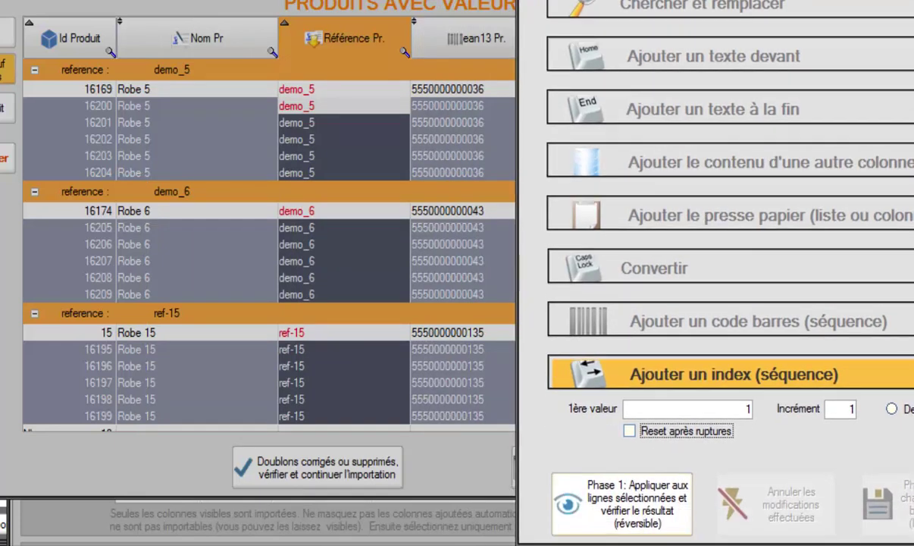
click(620, 499)
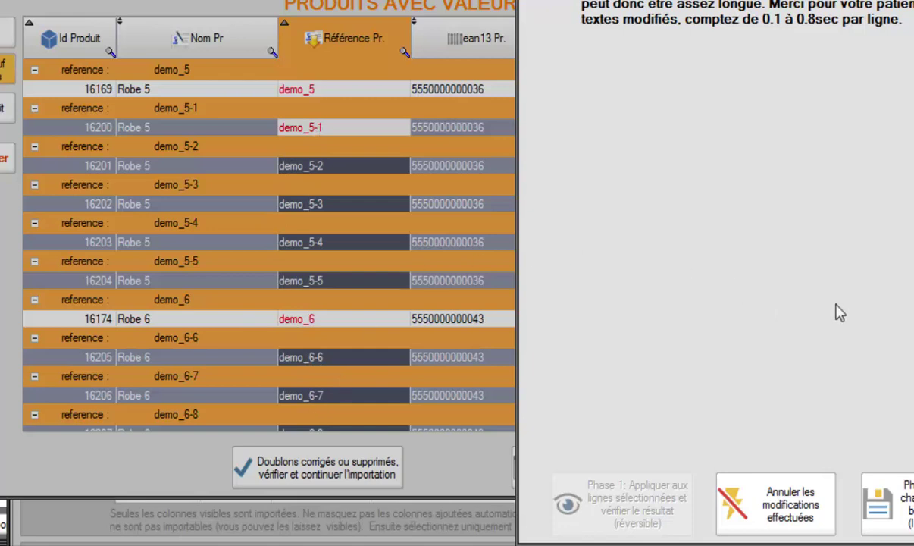
click(791, 504)
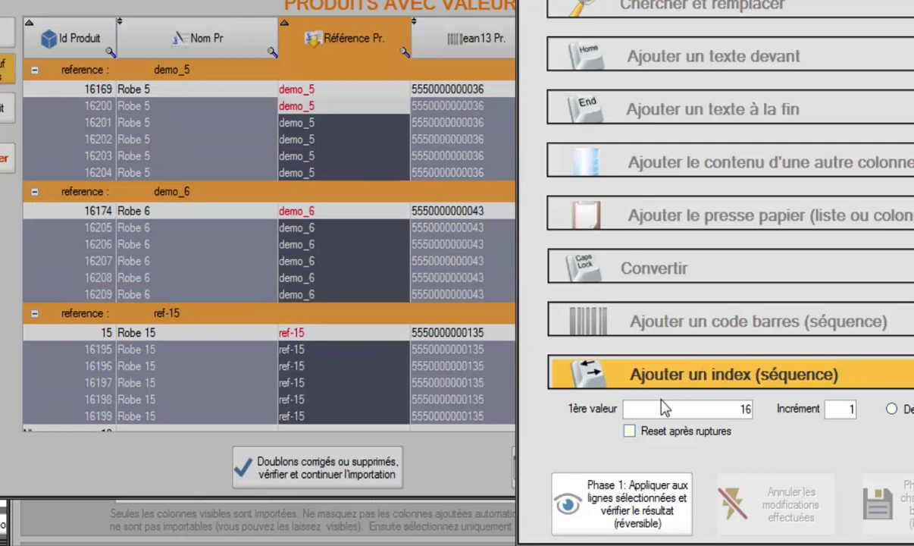
Step: Set the index's first value to 1 and turn on Reset après ruptures
click(713, 409)
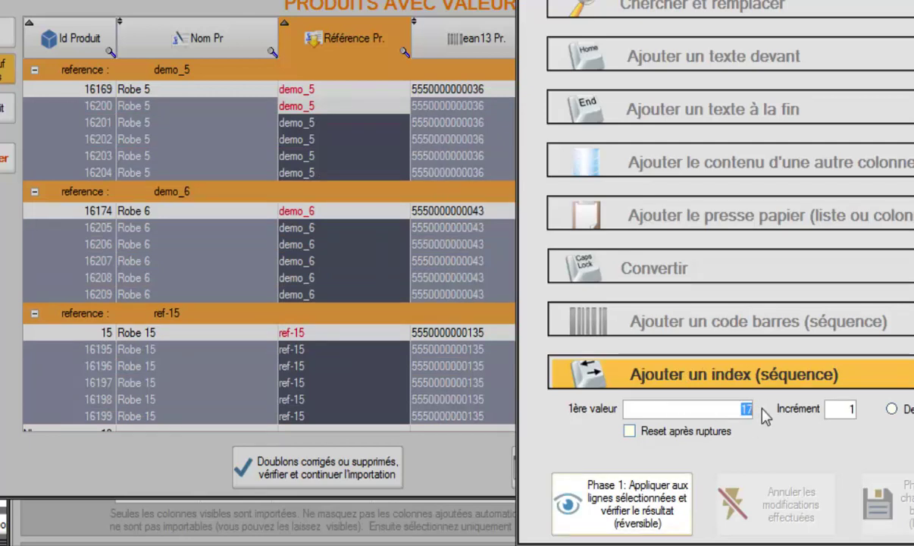
text(1)
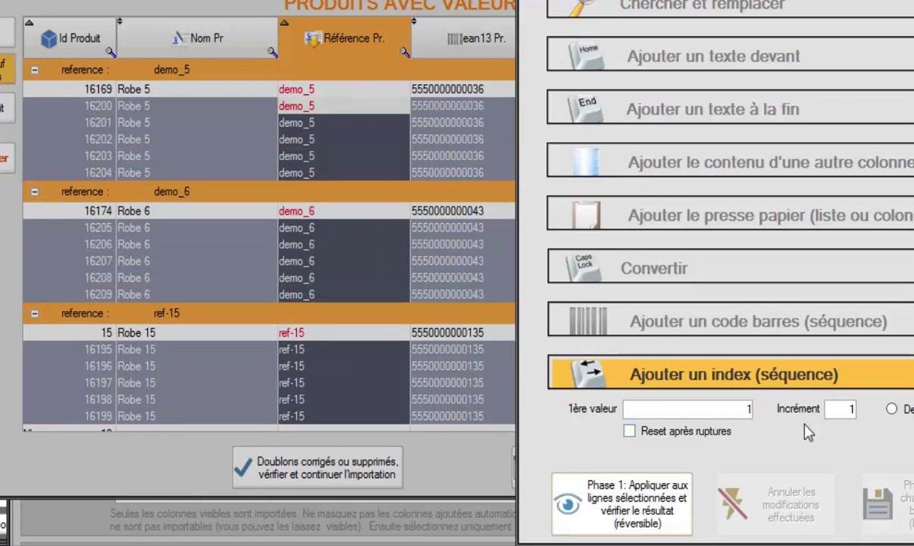
click(629, 432)
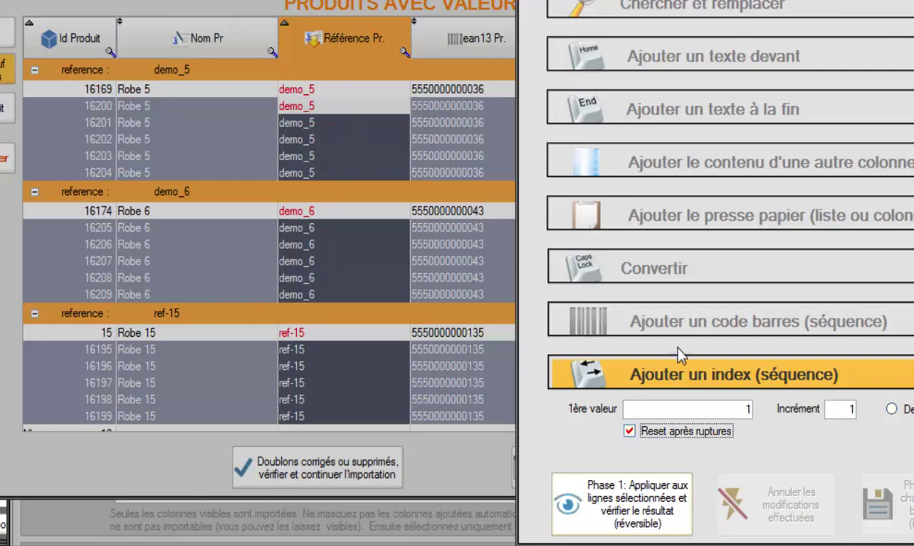
Step: Apply the index to the selected product references, save the changes to the database and close MagicEdit
click(637, 507)
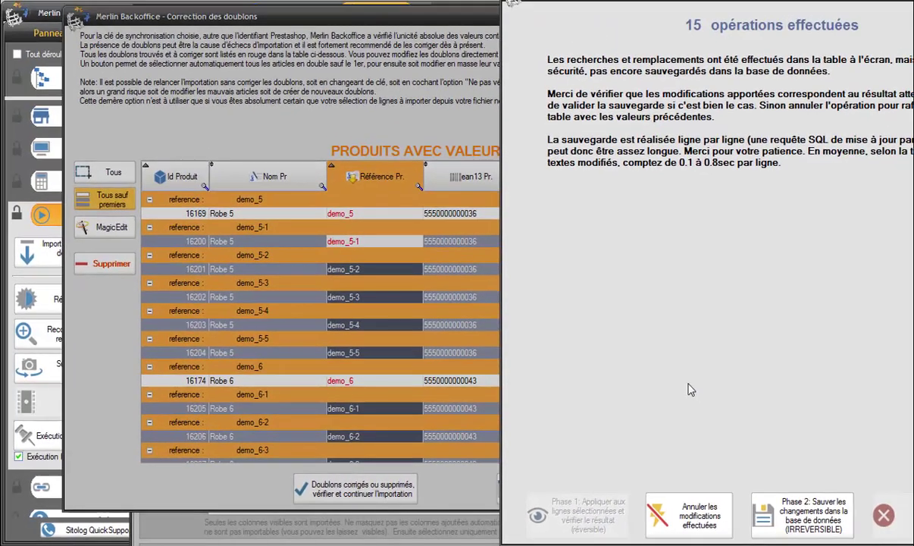
click(805, 513)
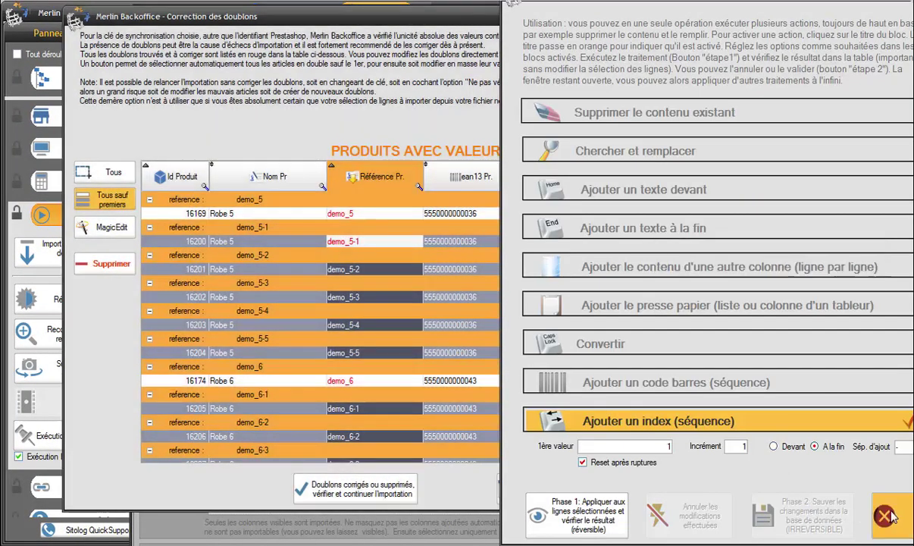
click(884, 515)
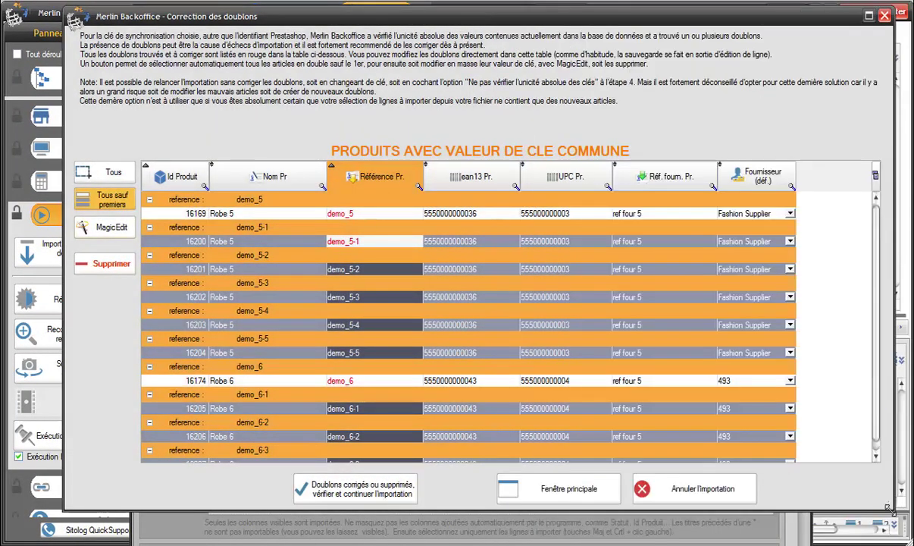
Step: Check the renumbered product references and validate the corrected duplicates to continue the import
drag(876, 188, 883, 273)
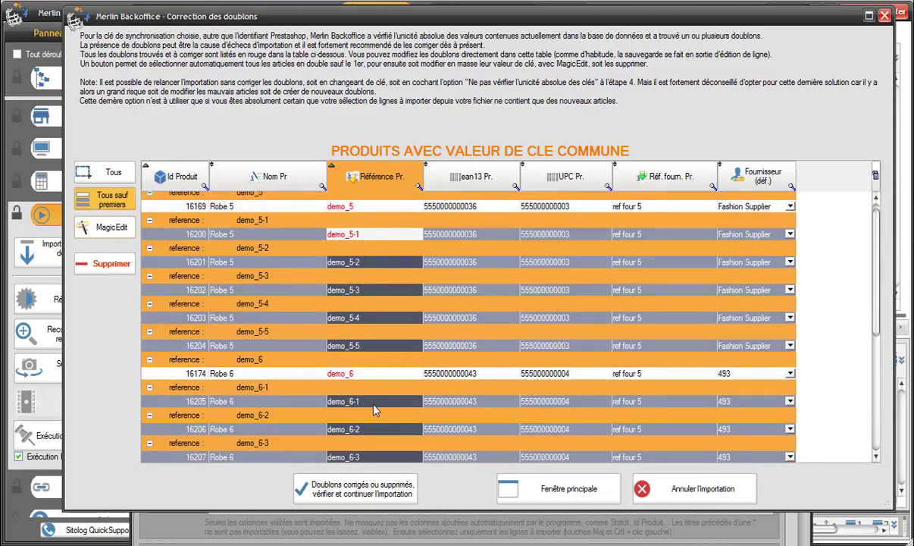
drag(876, 320, 877, 232)
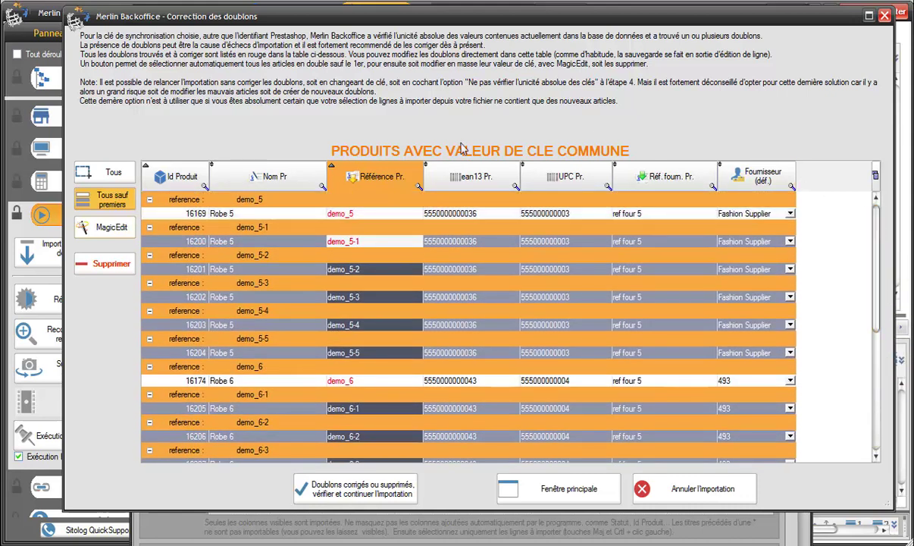
click(341, 489)
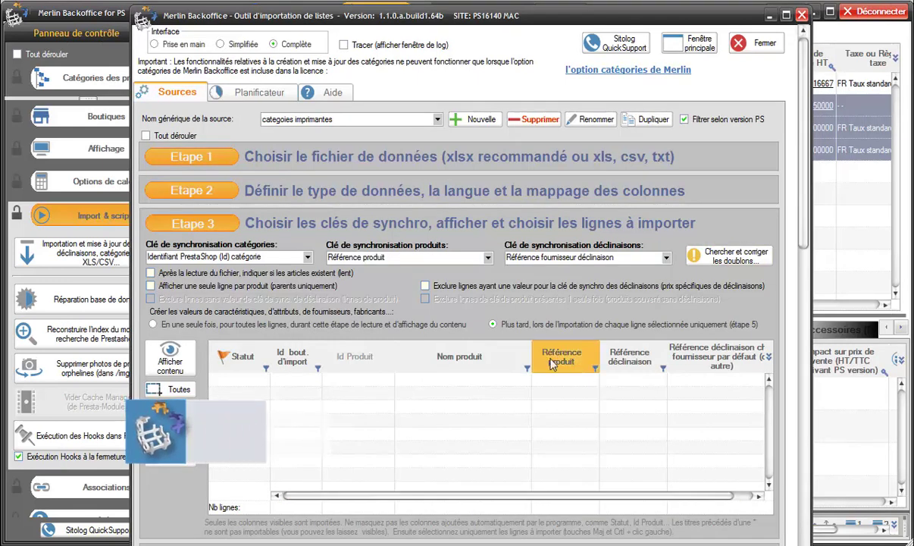
Step: Set the data type to Déclinaisons in Etape 2 and choose Référence déclinaison as the combination synchronisation key in Etape 3
click(216, 197)
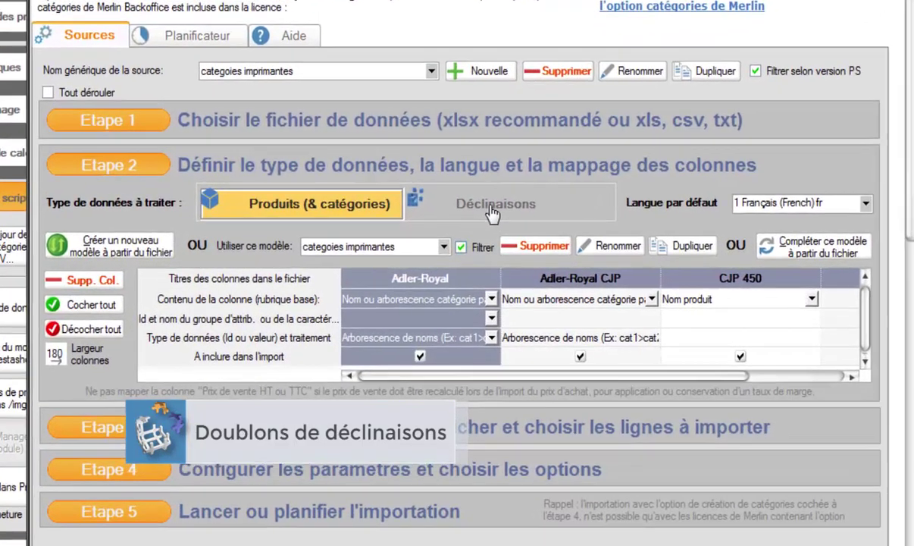
click(491, 215)
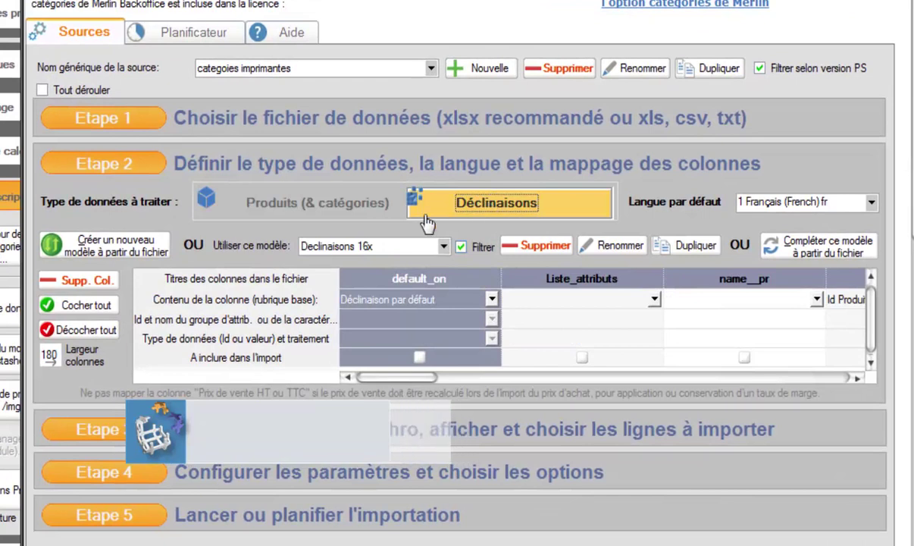
click(110, 429)
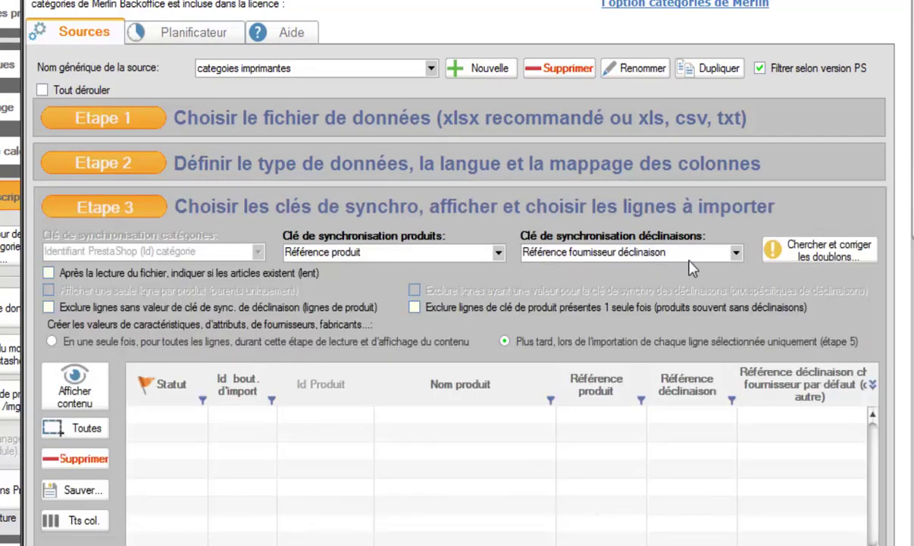
click(735, 255)
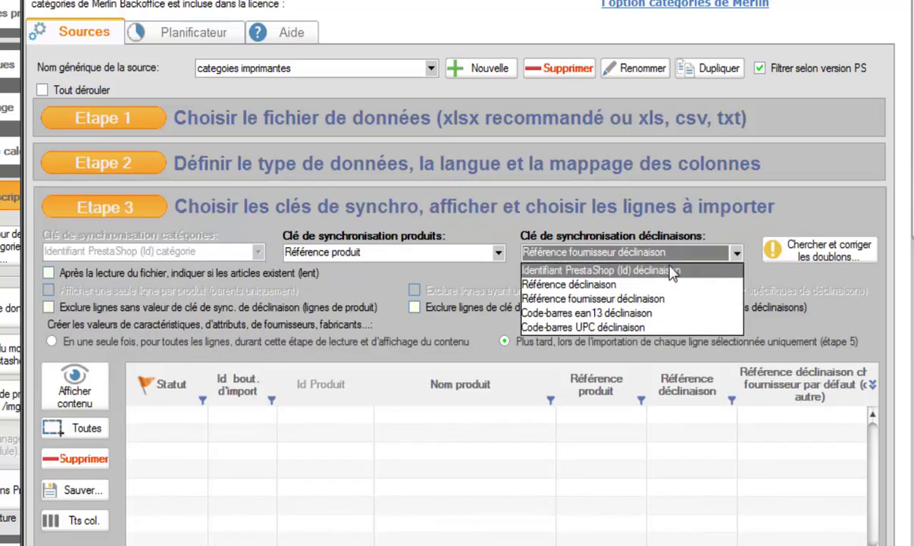
click(611, 285)
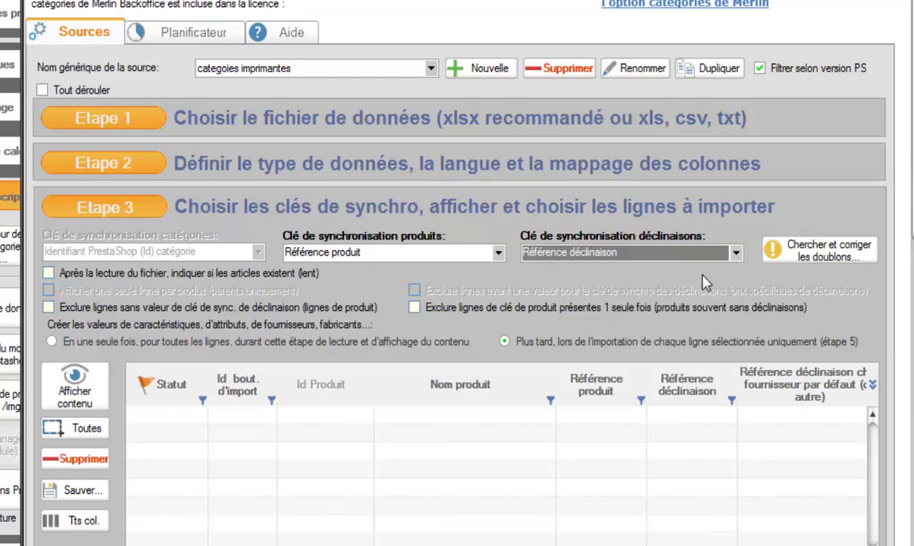
click(810, 253)
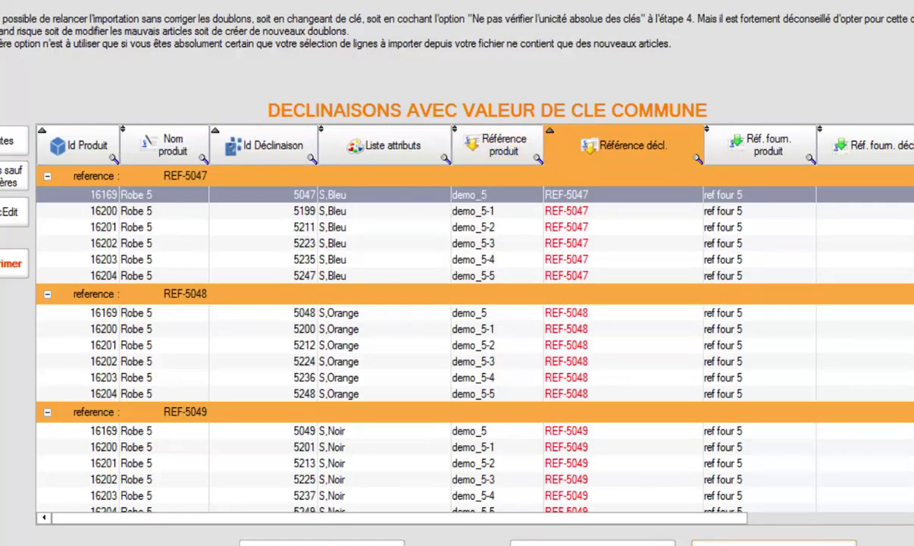
click(774, 543)
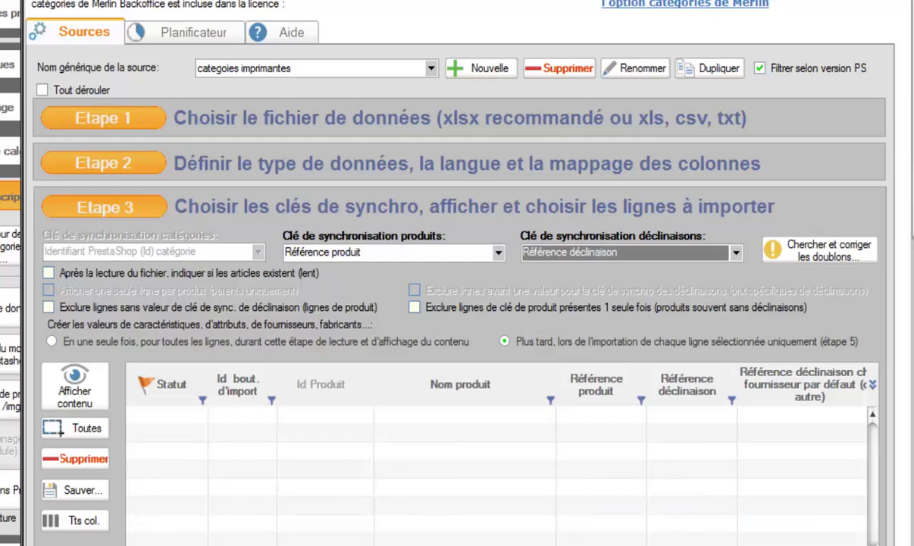
click(152, 161)
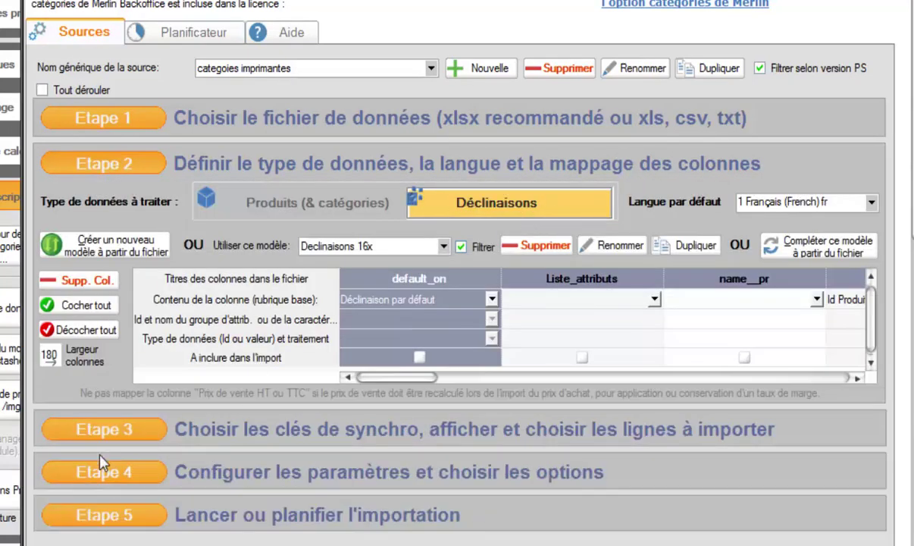
click(110, 430)
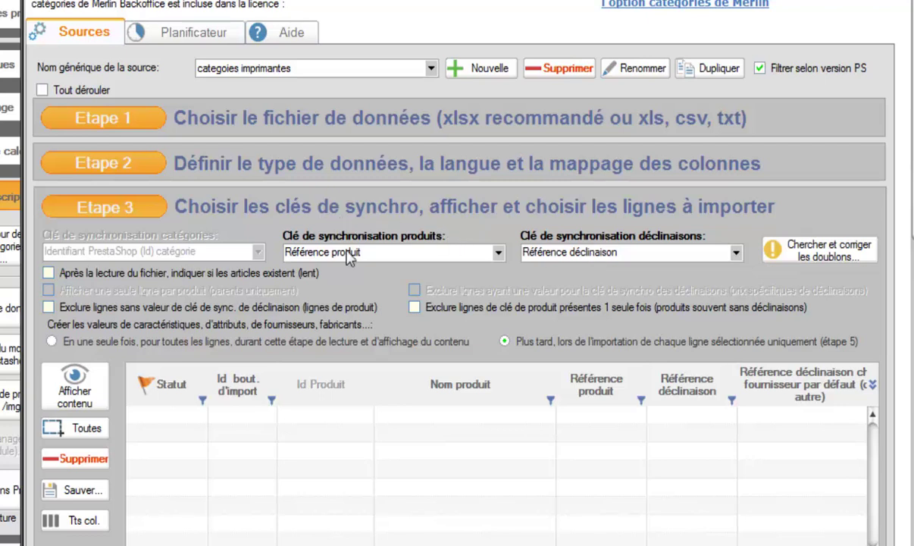
Step: Search for combinations with duplicate references and review the groups sharing a key value
click(821, 253)
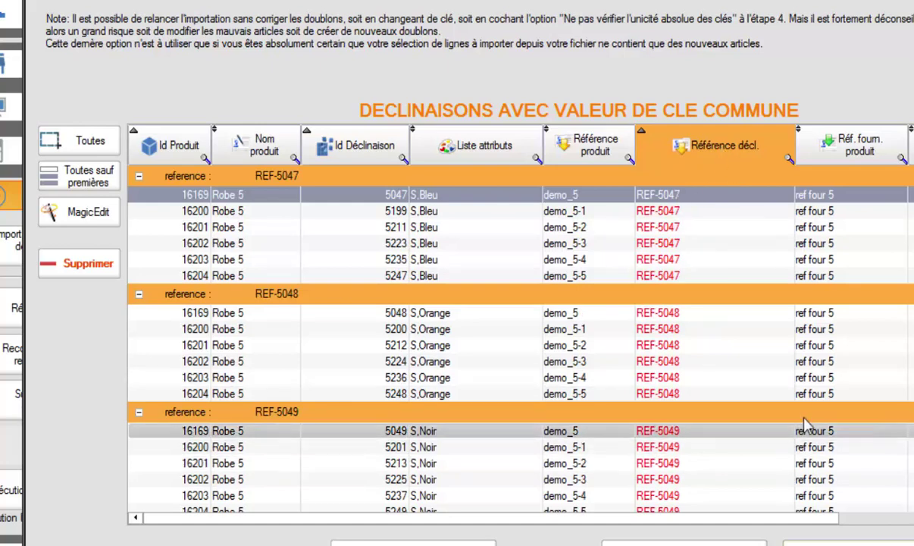
scroll(520, 342, down, 18)
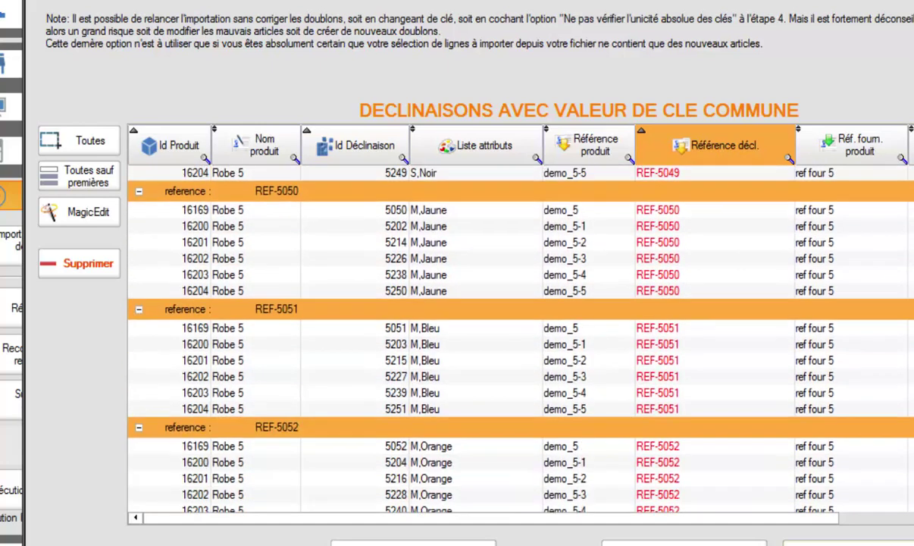
scroll(520, 341, down, 16)
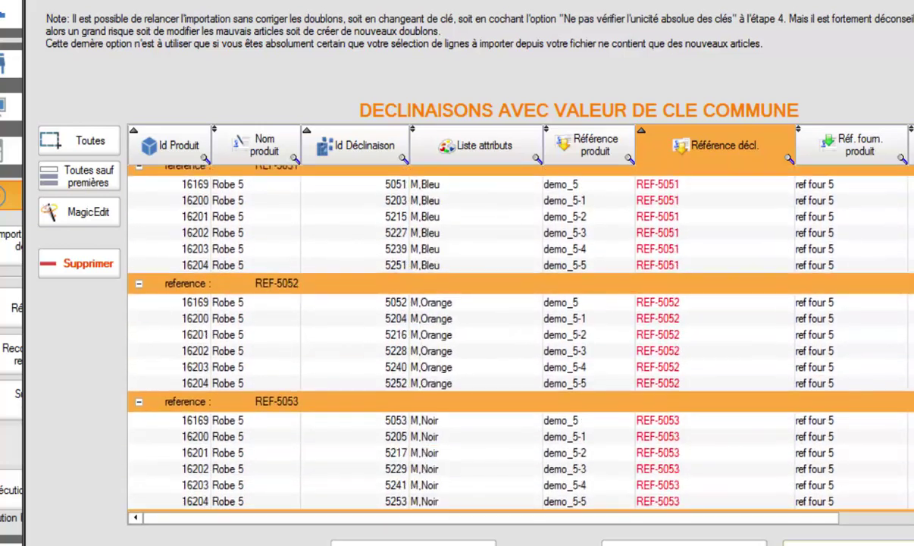
scroll(521, 342, up, 9)
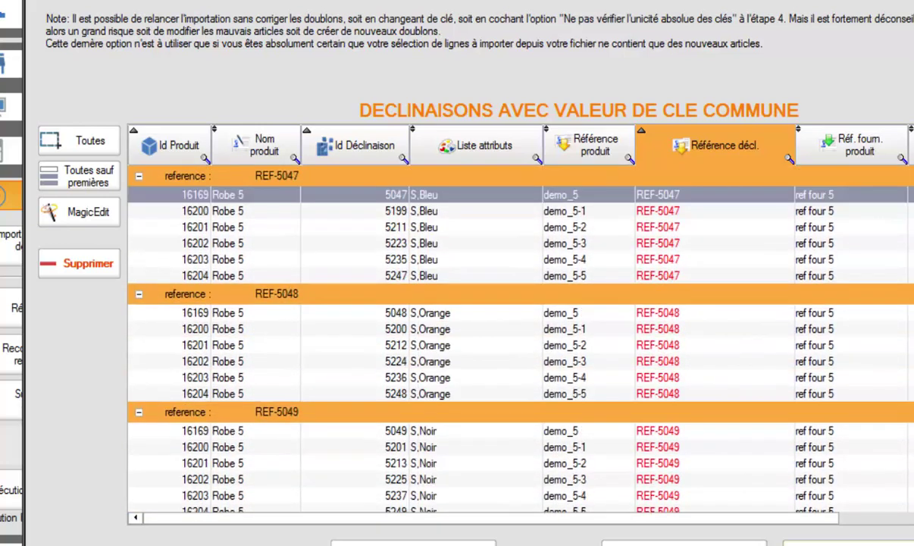
Step: Sort the duplicate combinations by descending Id Déclinaison and select all rows except the first of each group
click(82, 179)
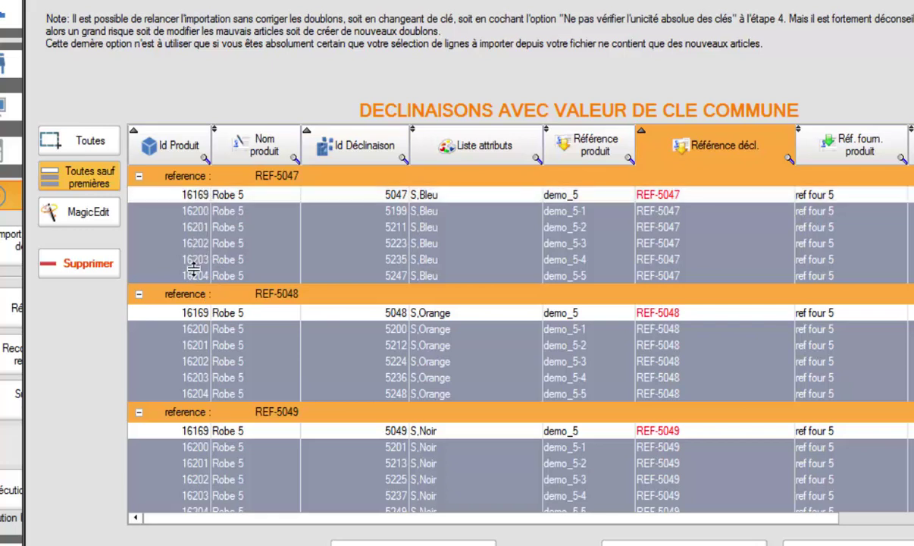
click(92, 188)
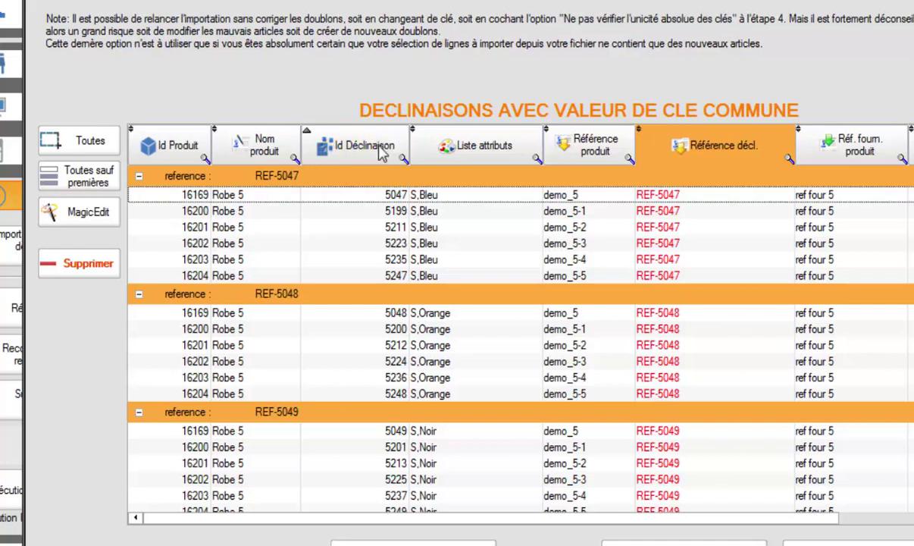
click(379, 149)
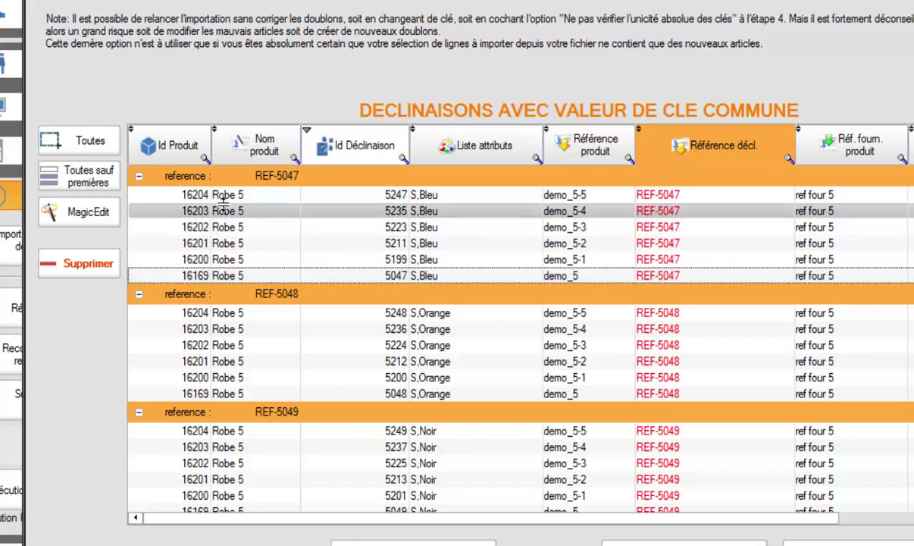
click(78, 182)
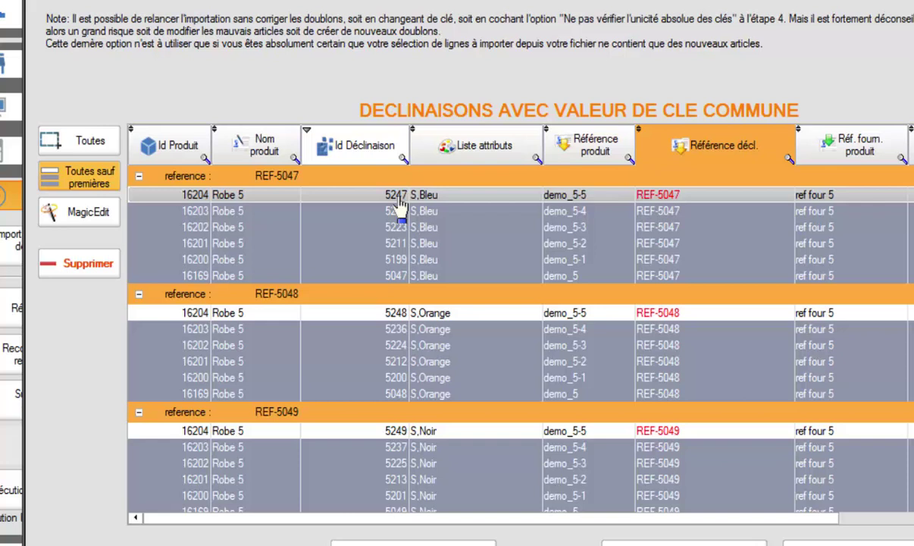
Step: Add an index from 1 to the selected combination references with MagicEdit, resetting after each group, and save to the database
click(68, 214)
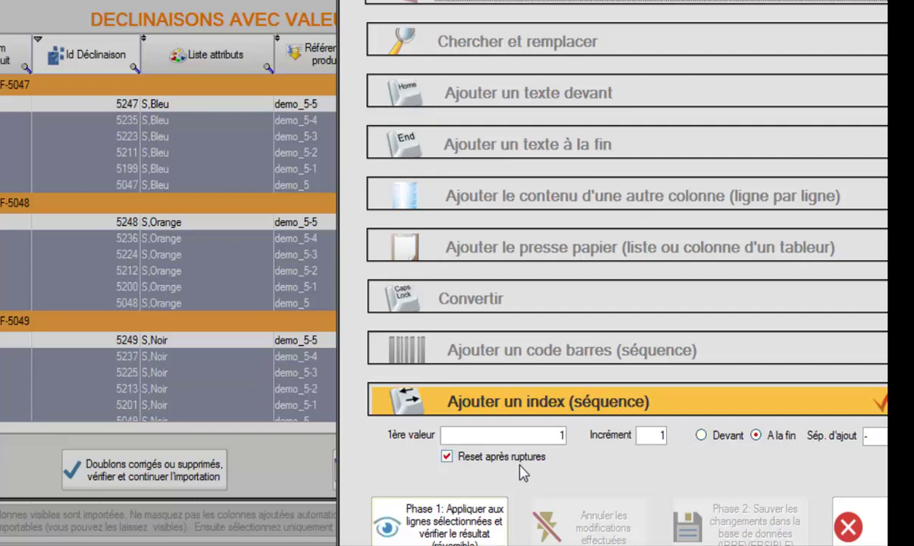
click(474, 527)
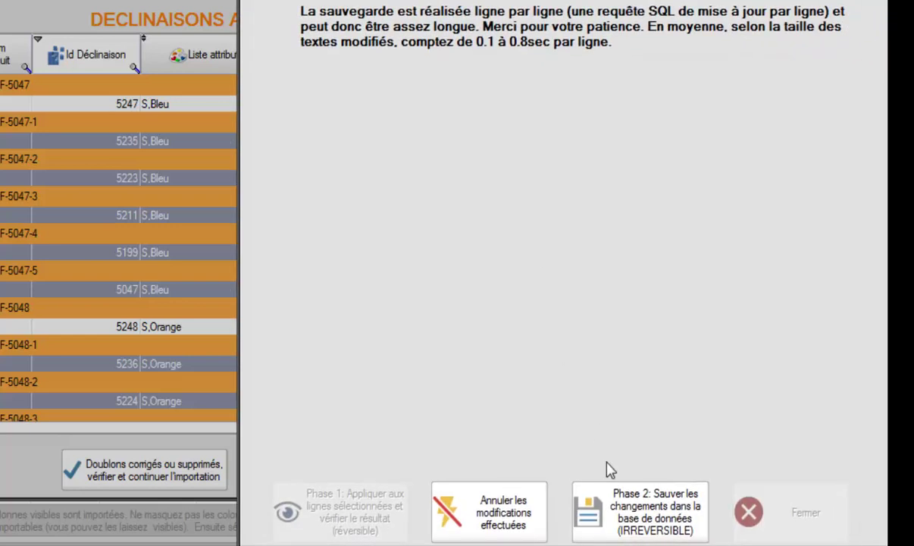
click(627, 504)
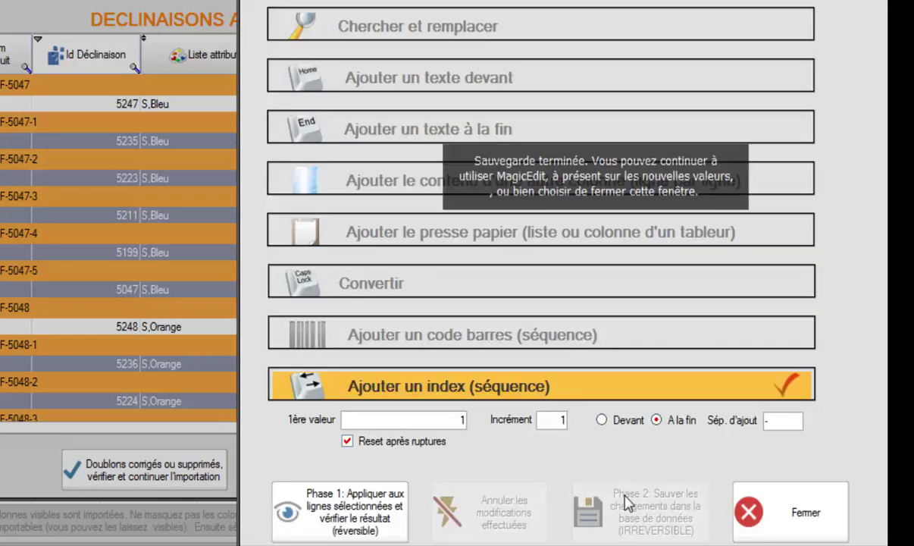
Step: Close MagicEdit, check the renumbered combination references and validate the corrected duplicates to continue the import
click(758, 509)
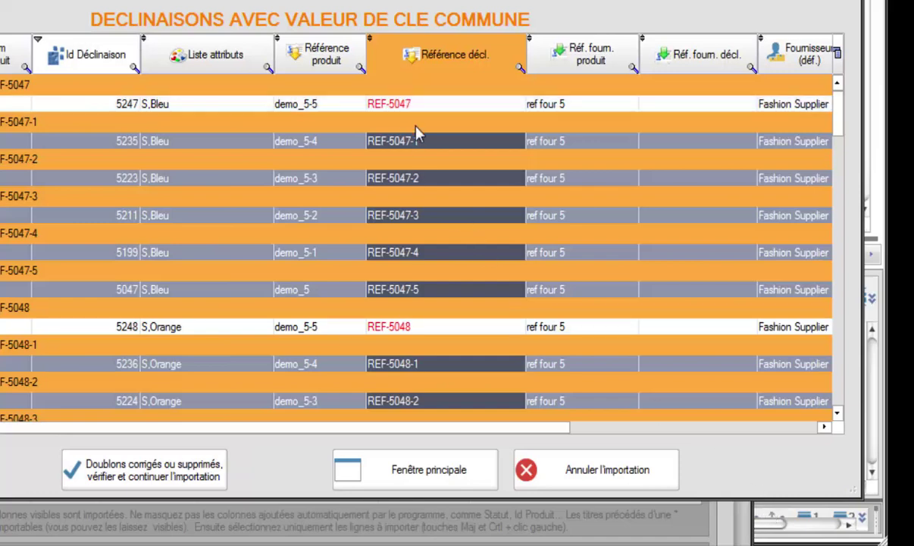
drag(837, 114, 839, 235)
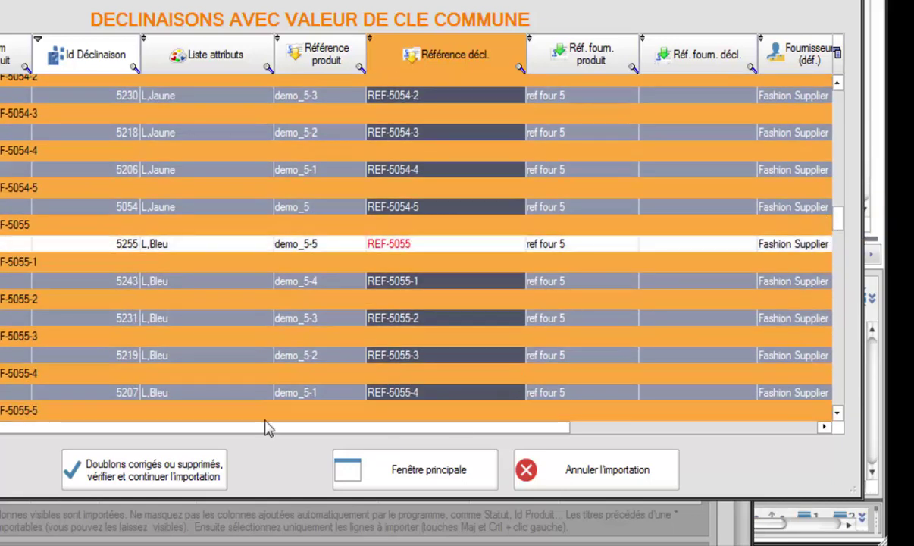
click(127, 471)
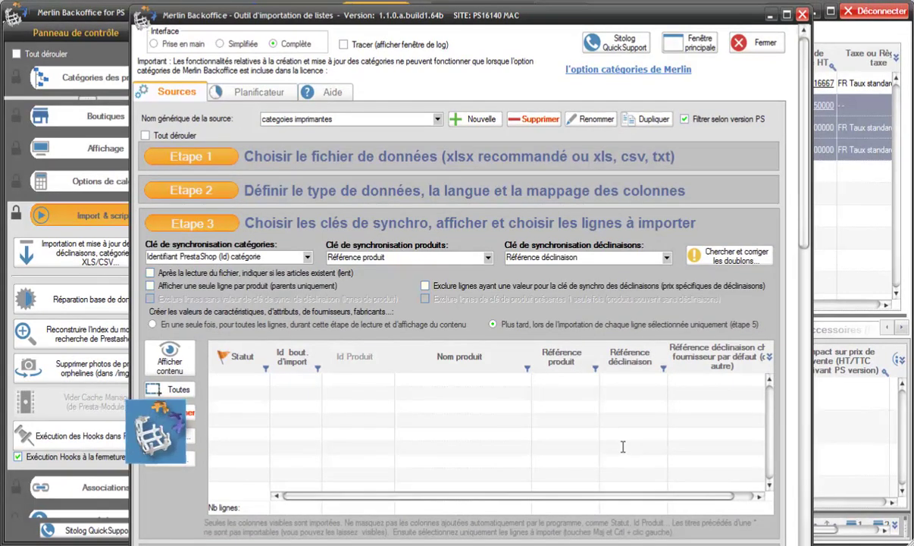
Step: Set the product synchronisation key to Nom produit and search for products with duplicate names
click(489, 258)
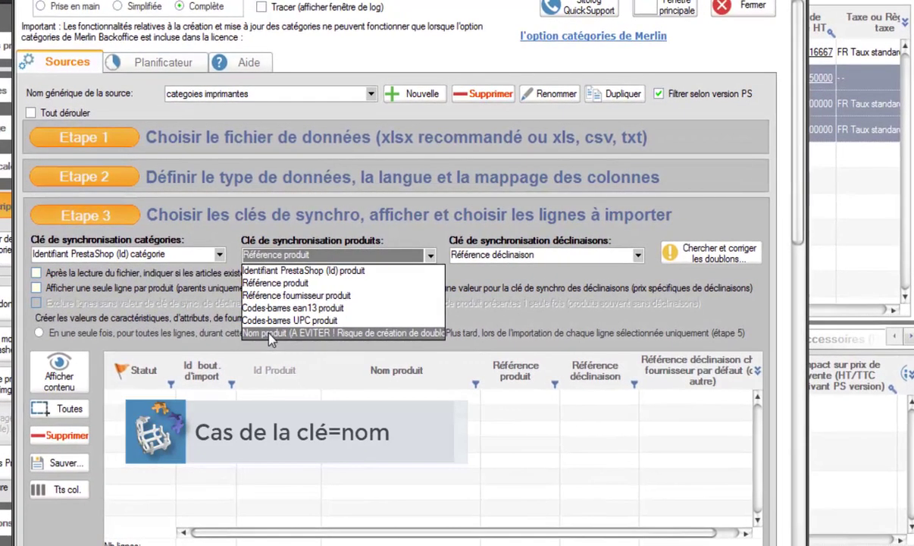
click(351, 328)
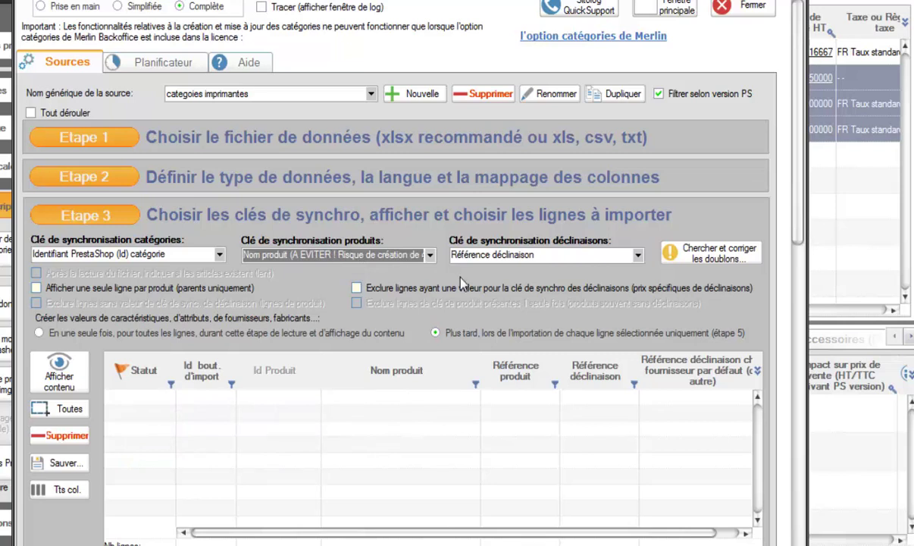
click(702, 258)
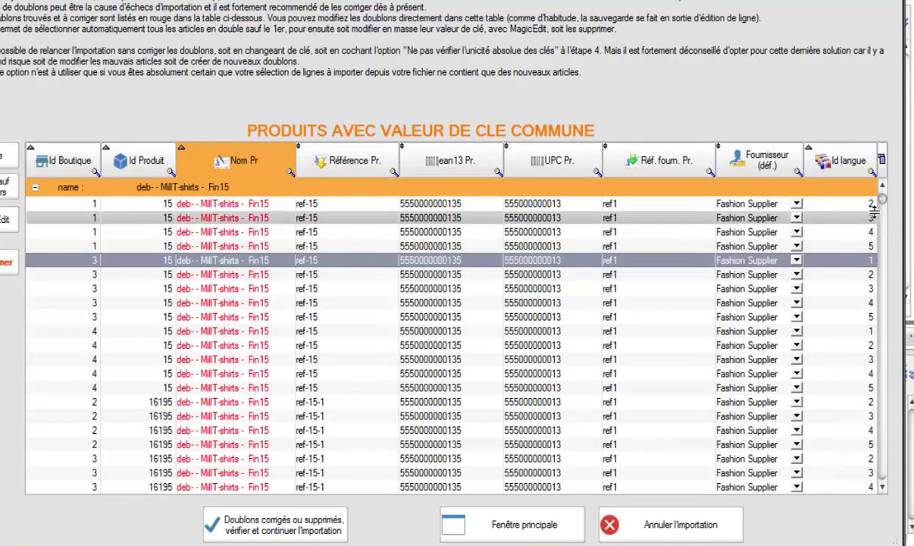
Step: Select all rows of product 15 in the duplicate-name list to examine its entries per shop and language
mouse_move(886, 206)
mouse_down()
mouse_move(881, 362)
mouse_move(887, 206)
mouse_up()
click(164, 205)
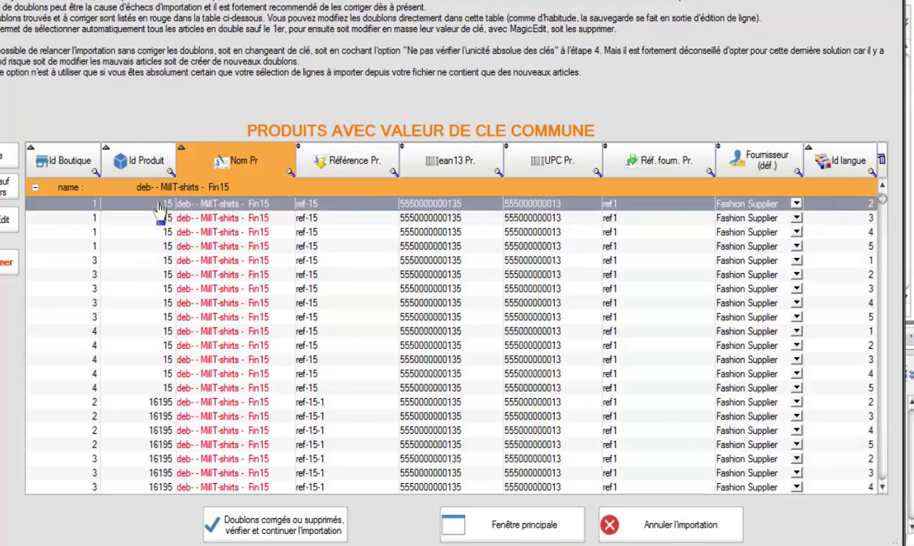
shift+click(154, 389)
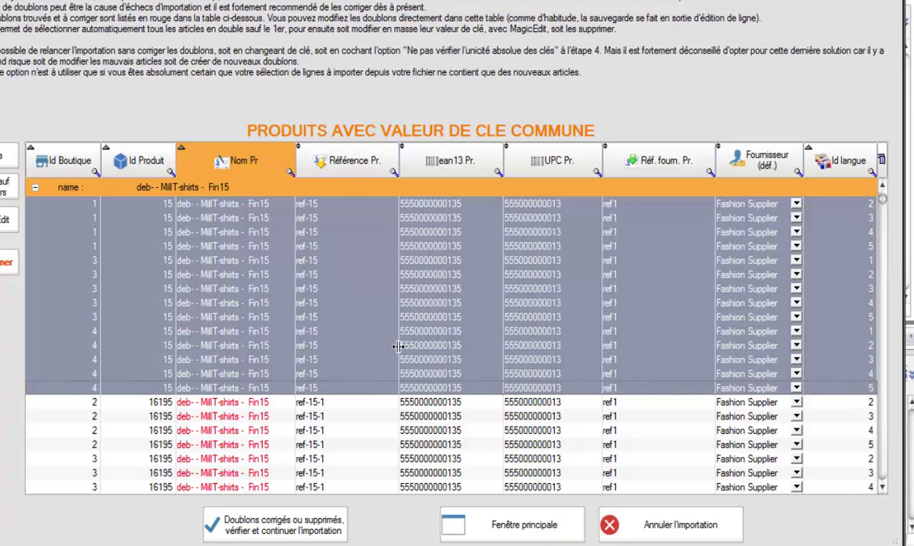
click(232, 219)
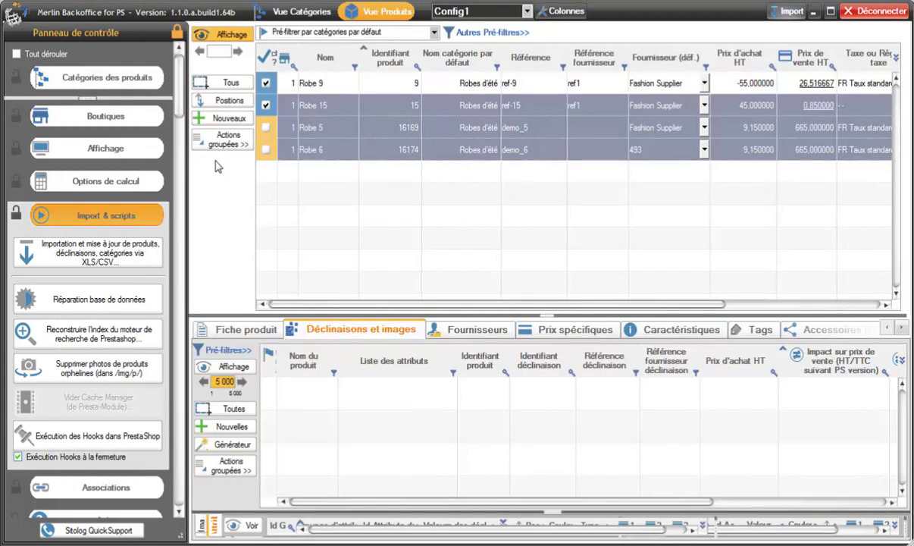
Step: Select the shops Test Ps 16140, Bt2-Gr1 and Bt 3 grp 2 and display their products
click(114, 113)
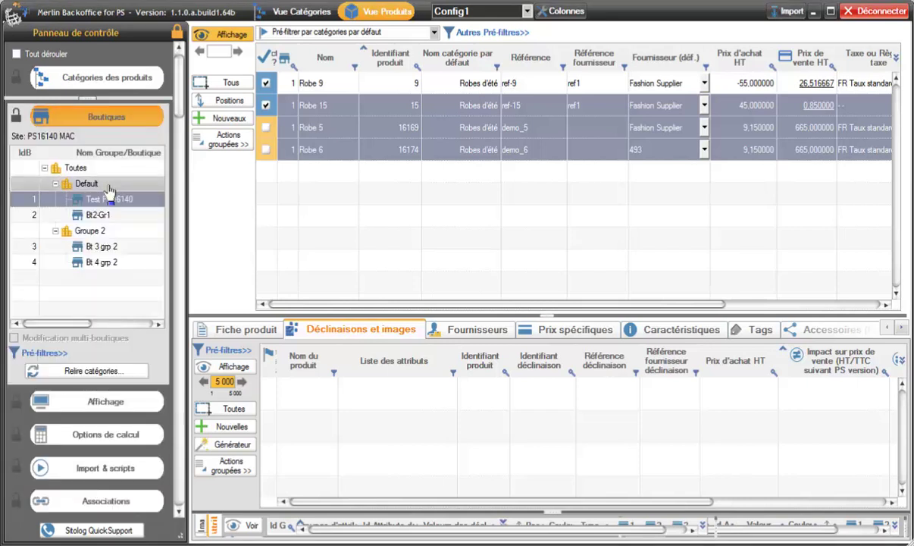
shift+click(96, 254)
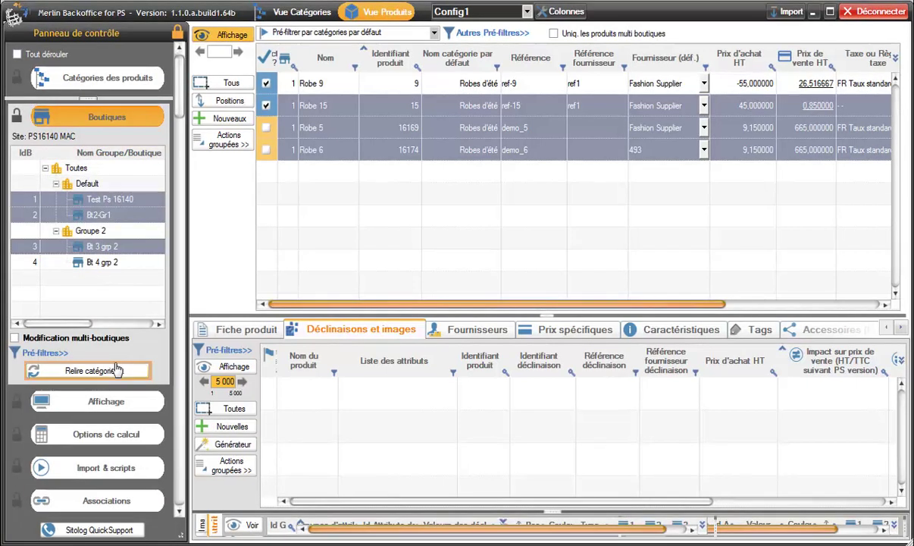
click(231, 36)
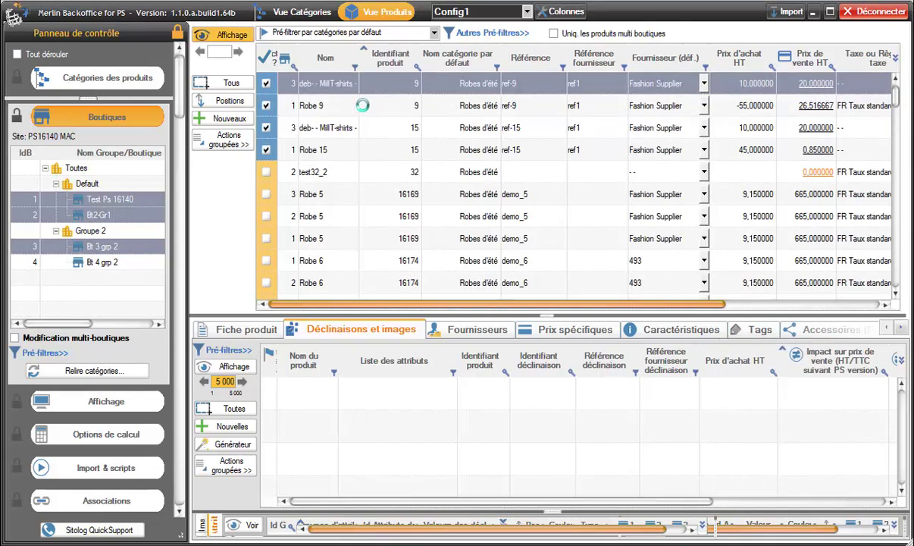
Step: Select both product 9 rows, keep only the Robe 9 row of shop 1 selected, and view its available group actions
click(409, 90)
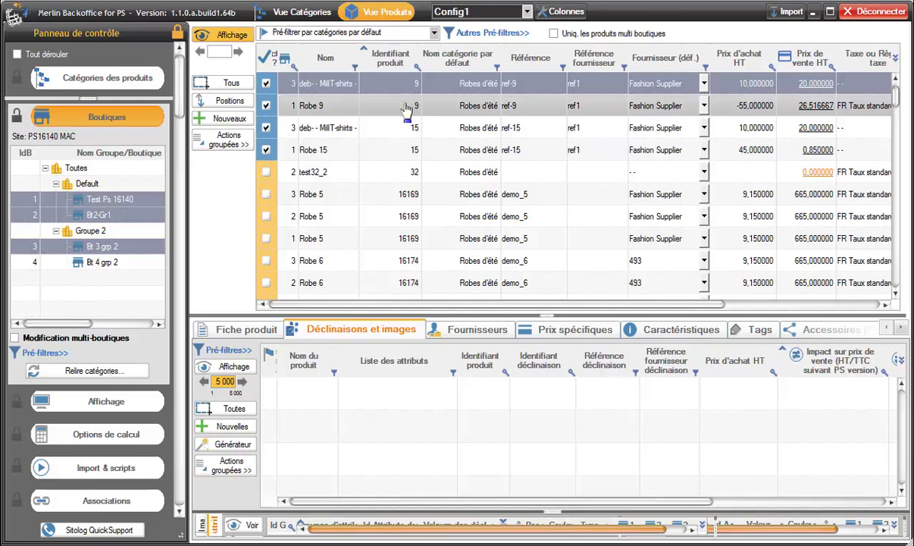
ctrl+click(407, 107)
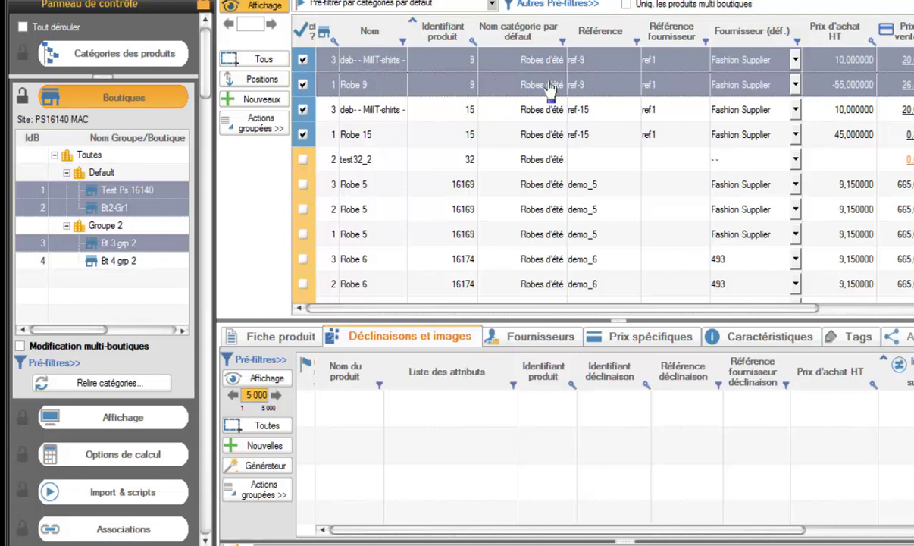
click(497, 87)
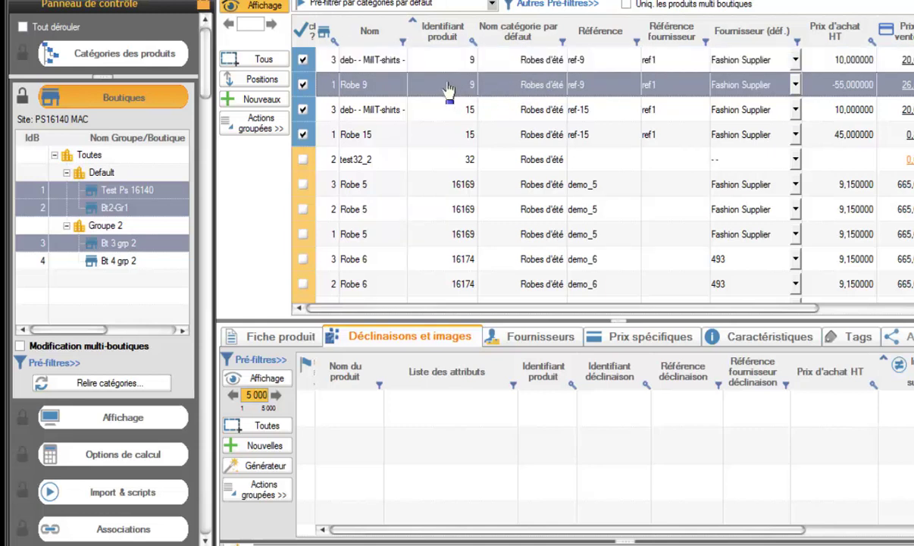
click(273, 121)
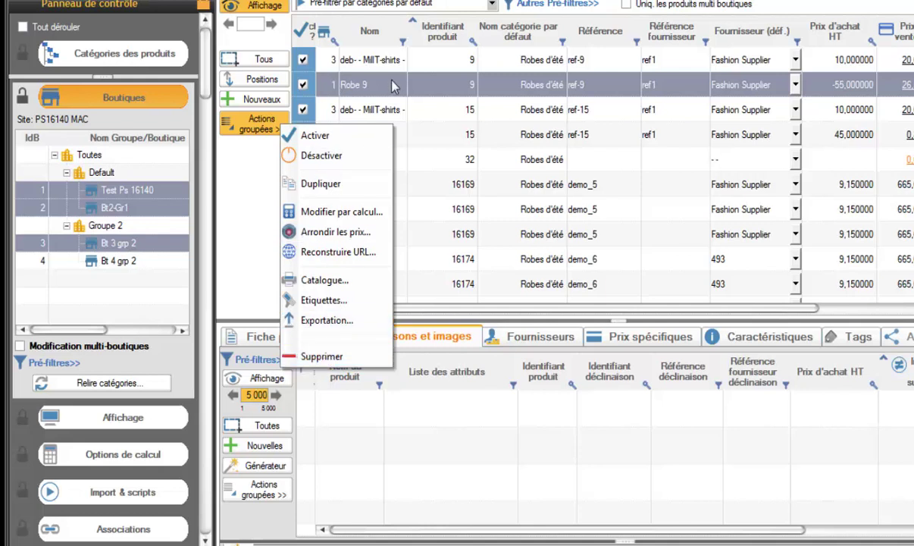
click(242, 178)
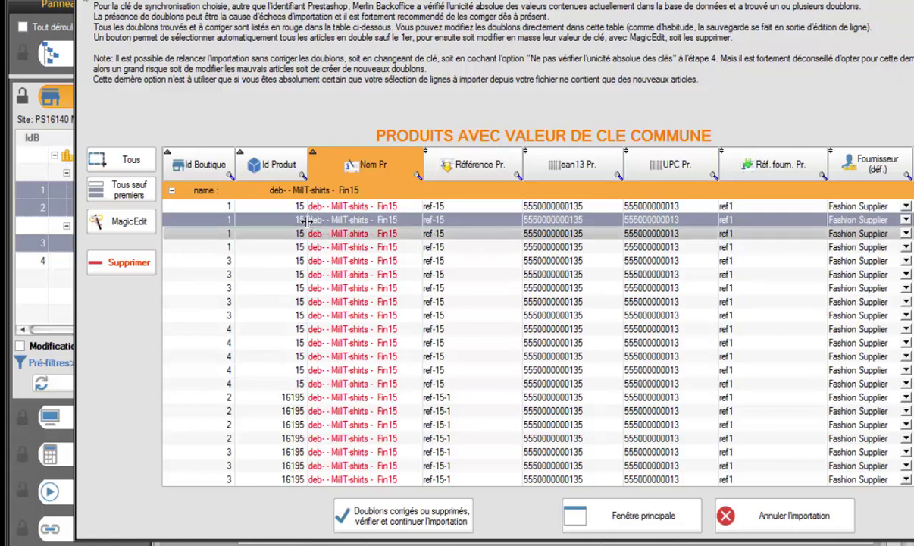
Step: Delete the selected product 15 entry in all shops and recheck the list for remaining duplicate names
click(131, 267)
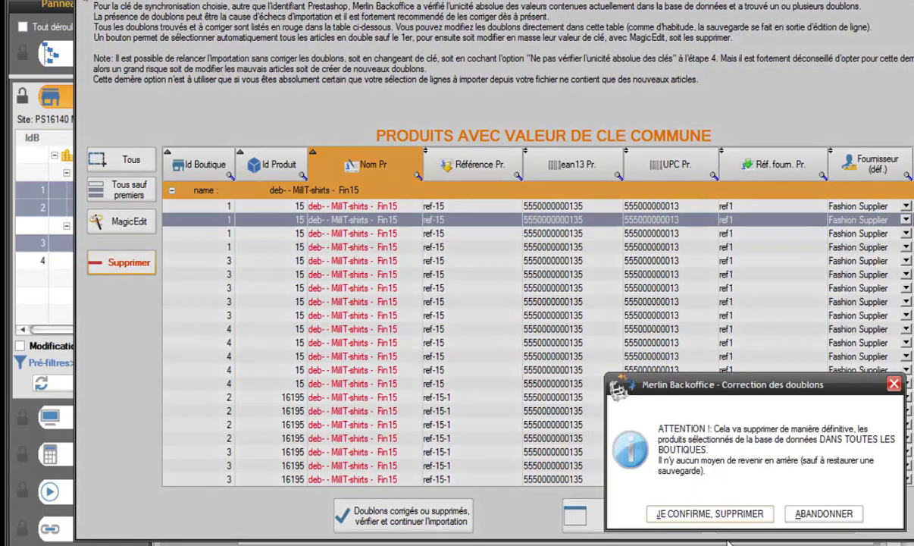
click(714, 515)
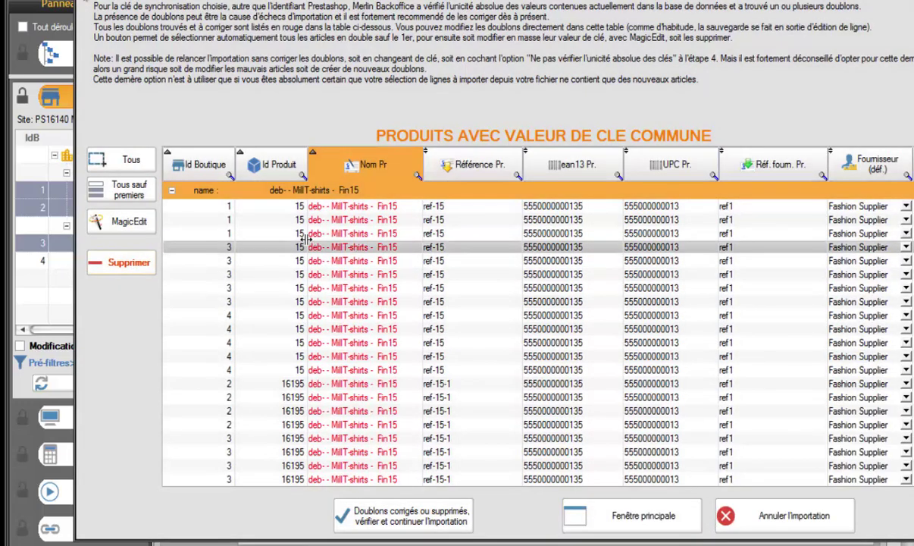
click(398, 520)
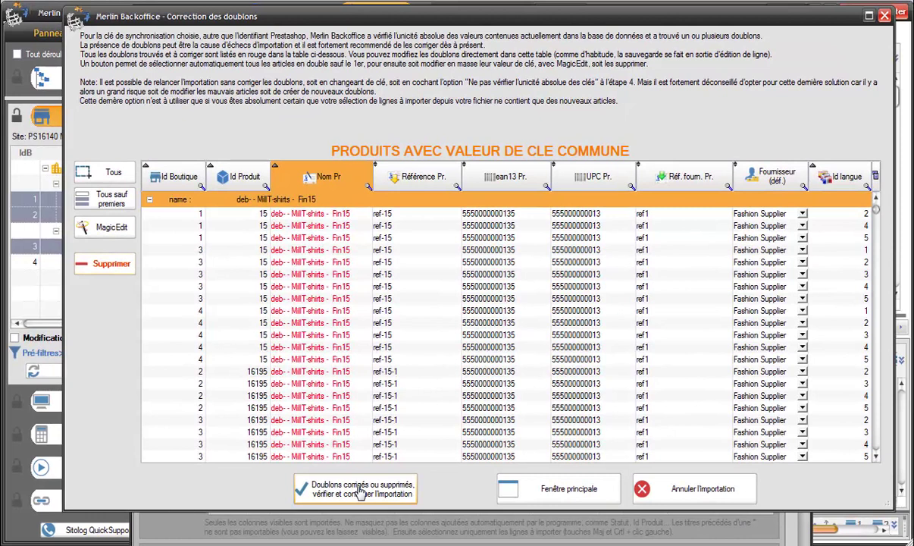
click(359, 490)
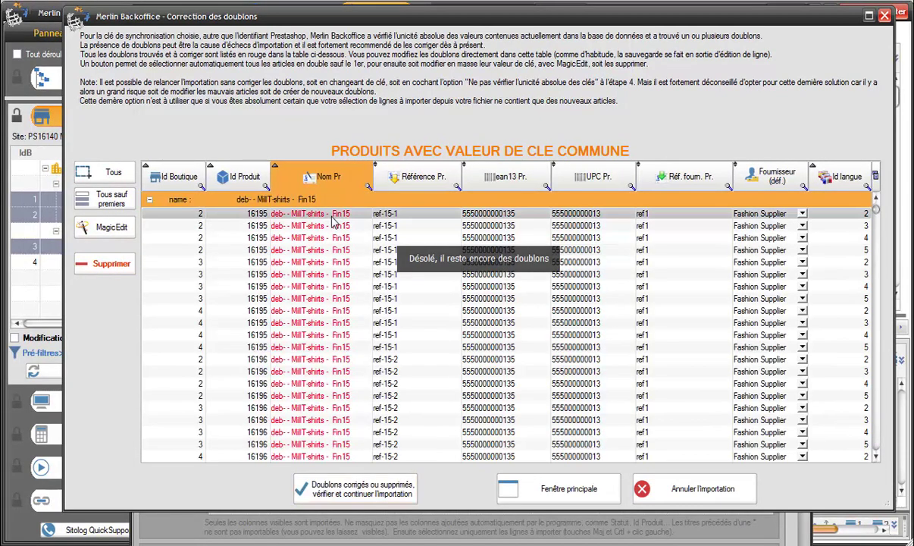
mouse_move(875, 209)
mouse_down()
mouse_move(876, 356)
mouse_move(876, 206)
mouse_up()
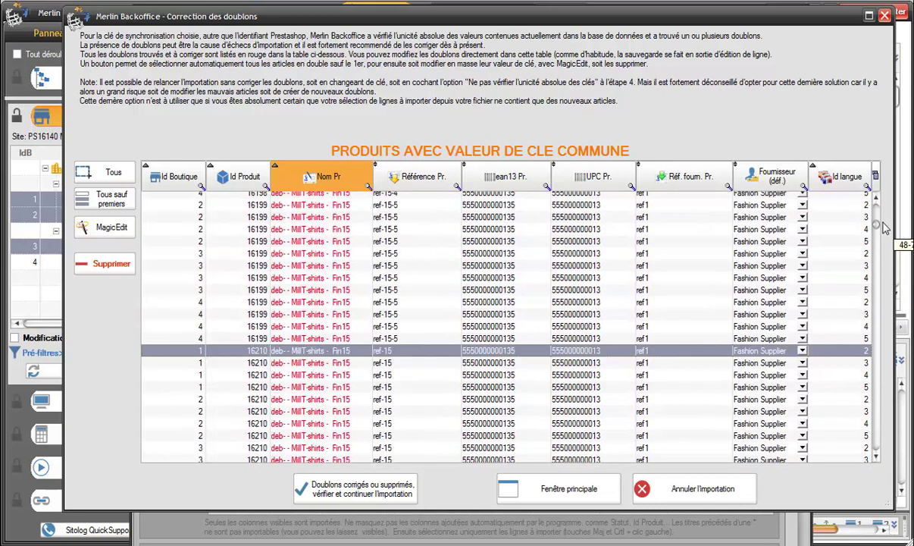